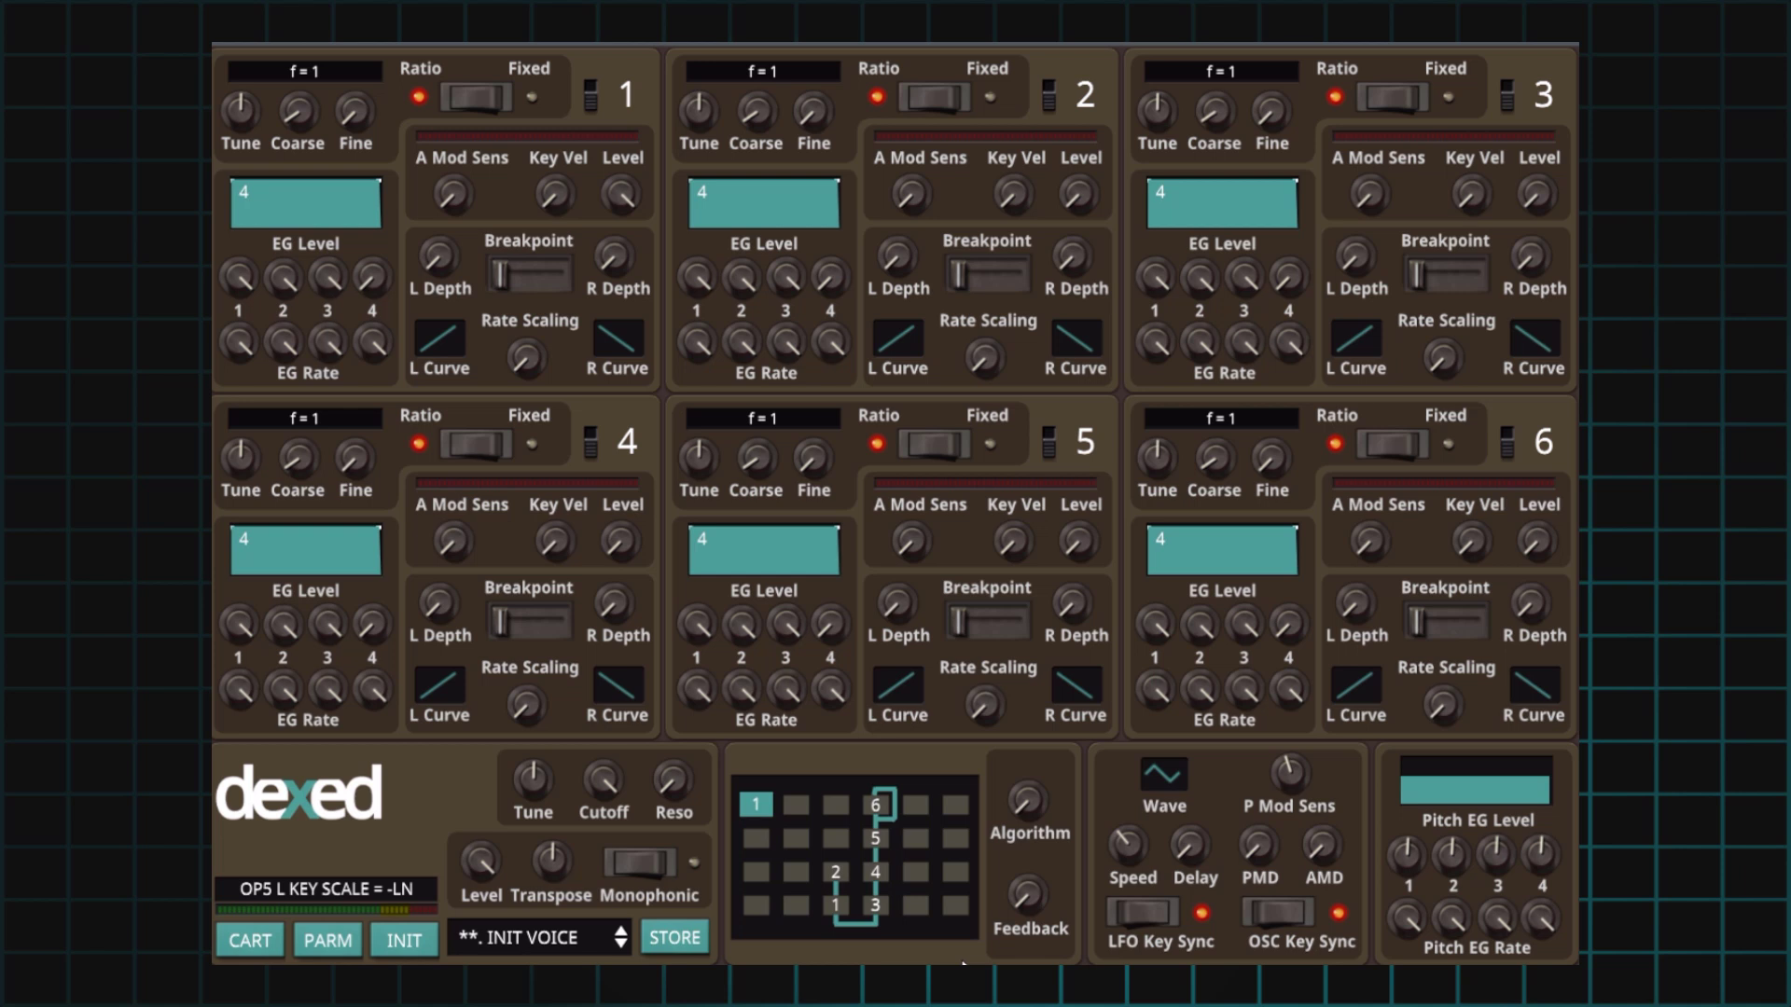
# - Raise operator 2's output level from 0 to 36 so it modulates operator 1
pyautogui.moveTo(1016, 820)
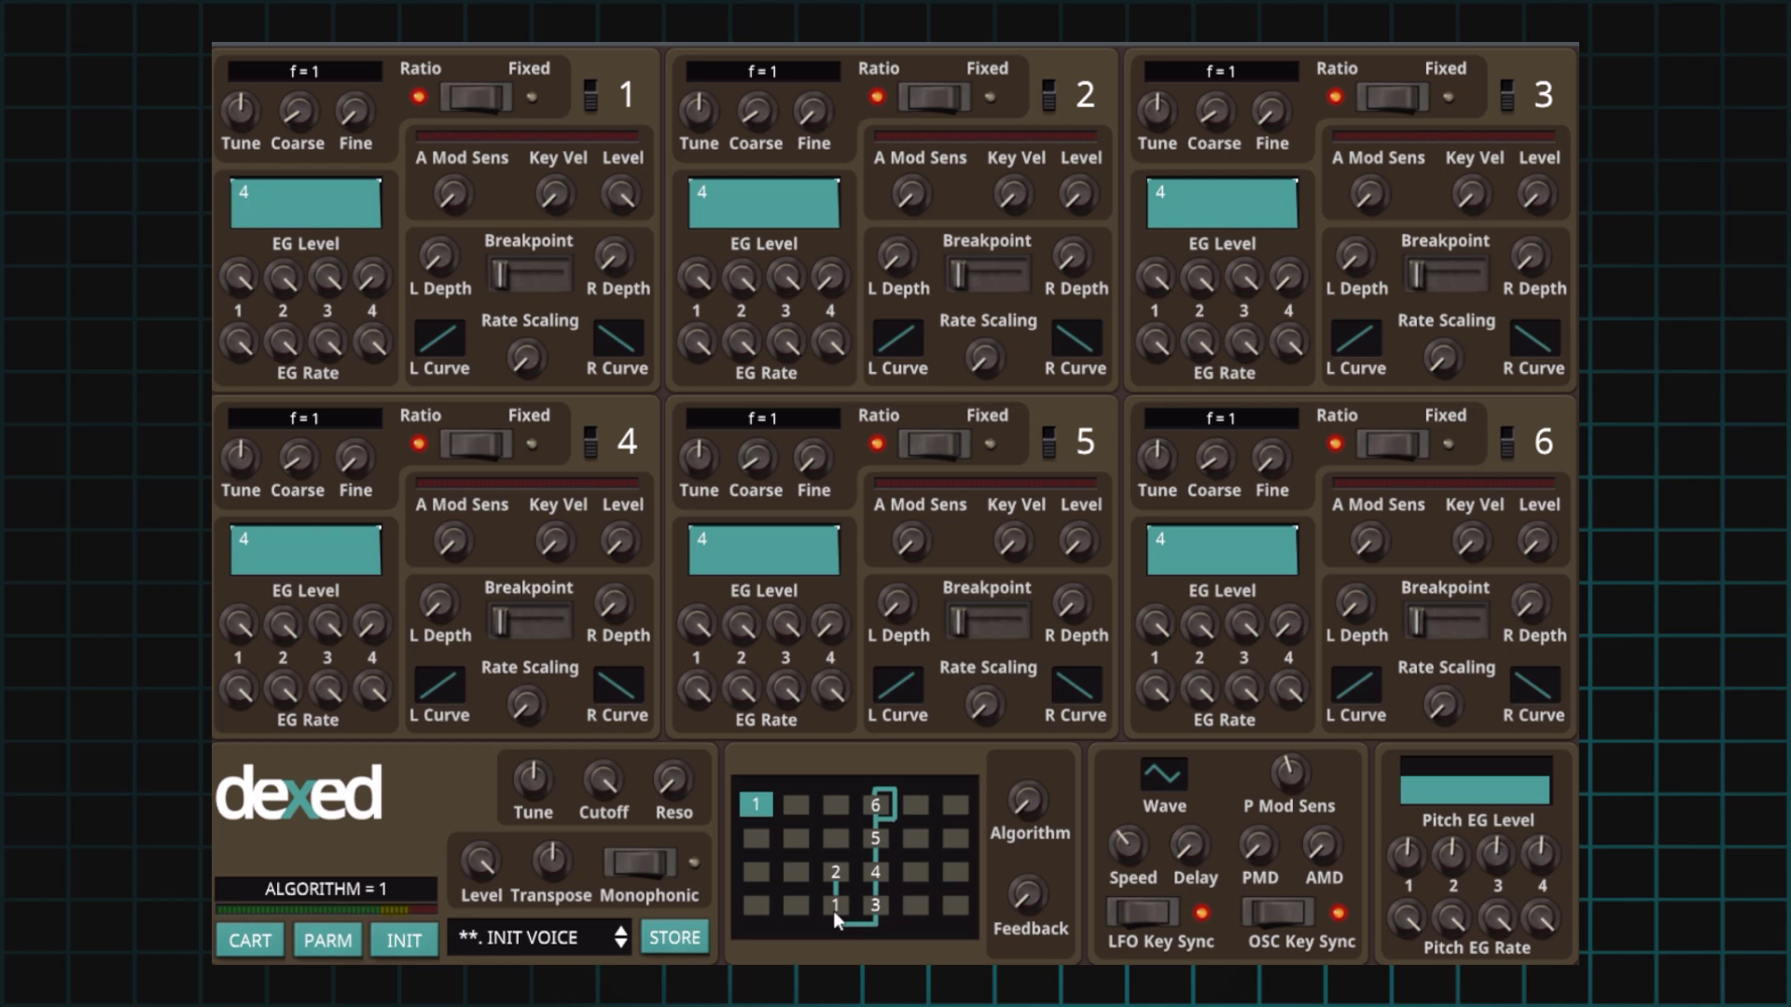
pyautogui.moveTo(320, 121)
pyautogui.moveTo(444, 270)
pyautogui.moveTo(878, 182)
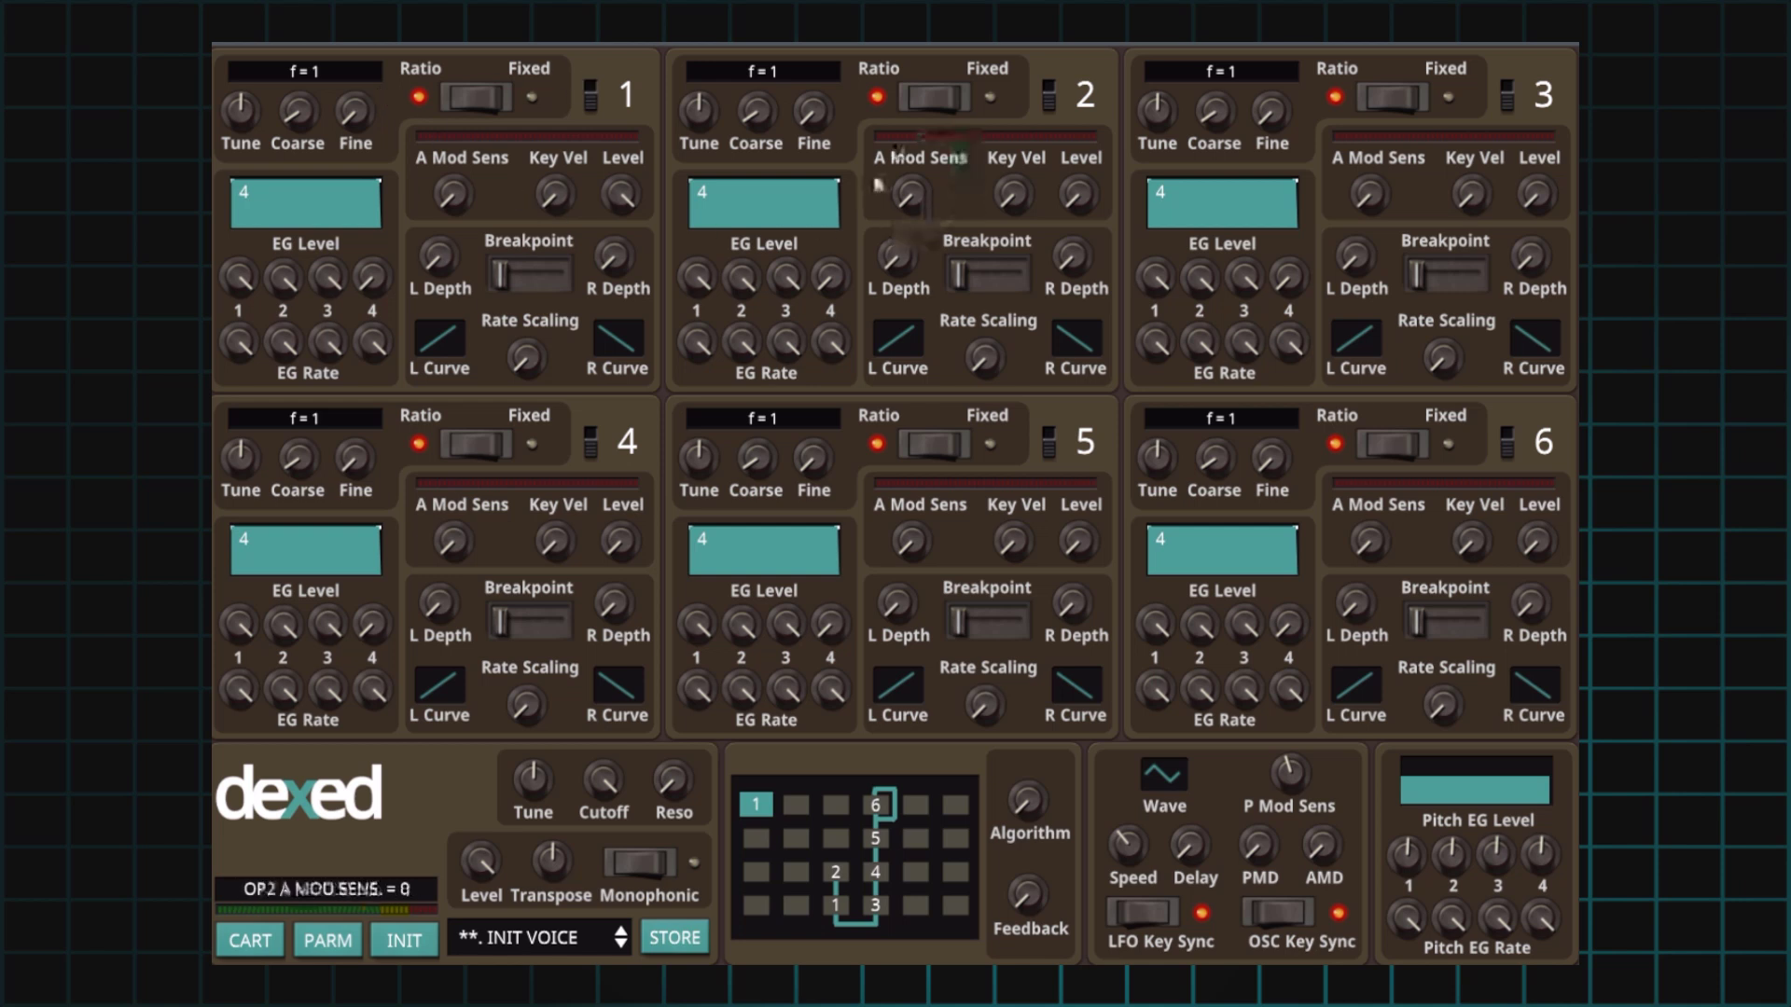
pyautogui.moveTo(612, 341)
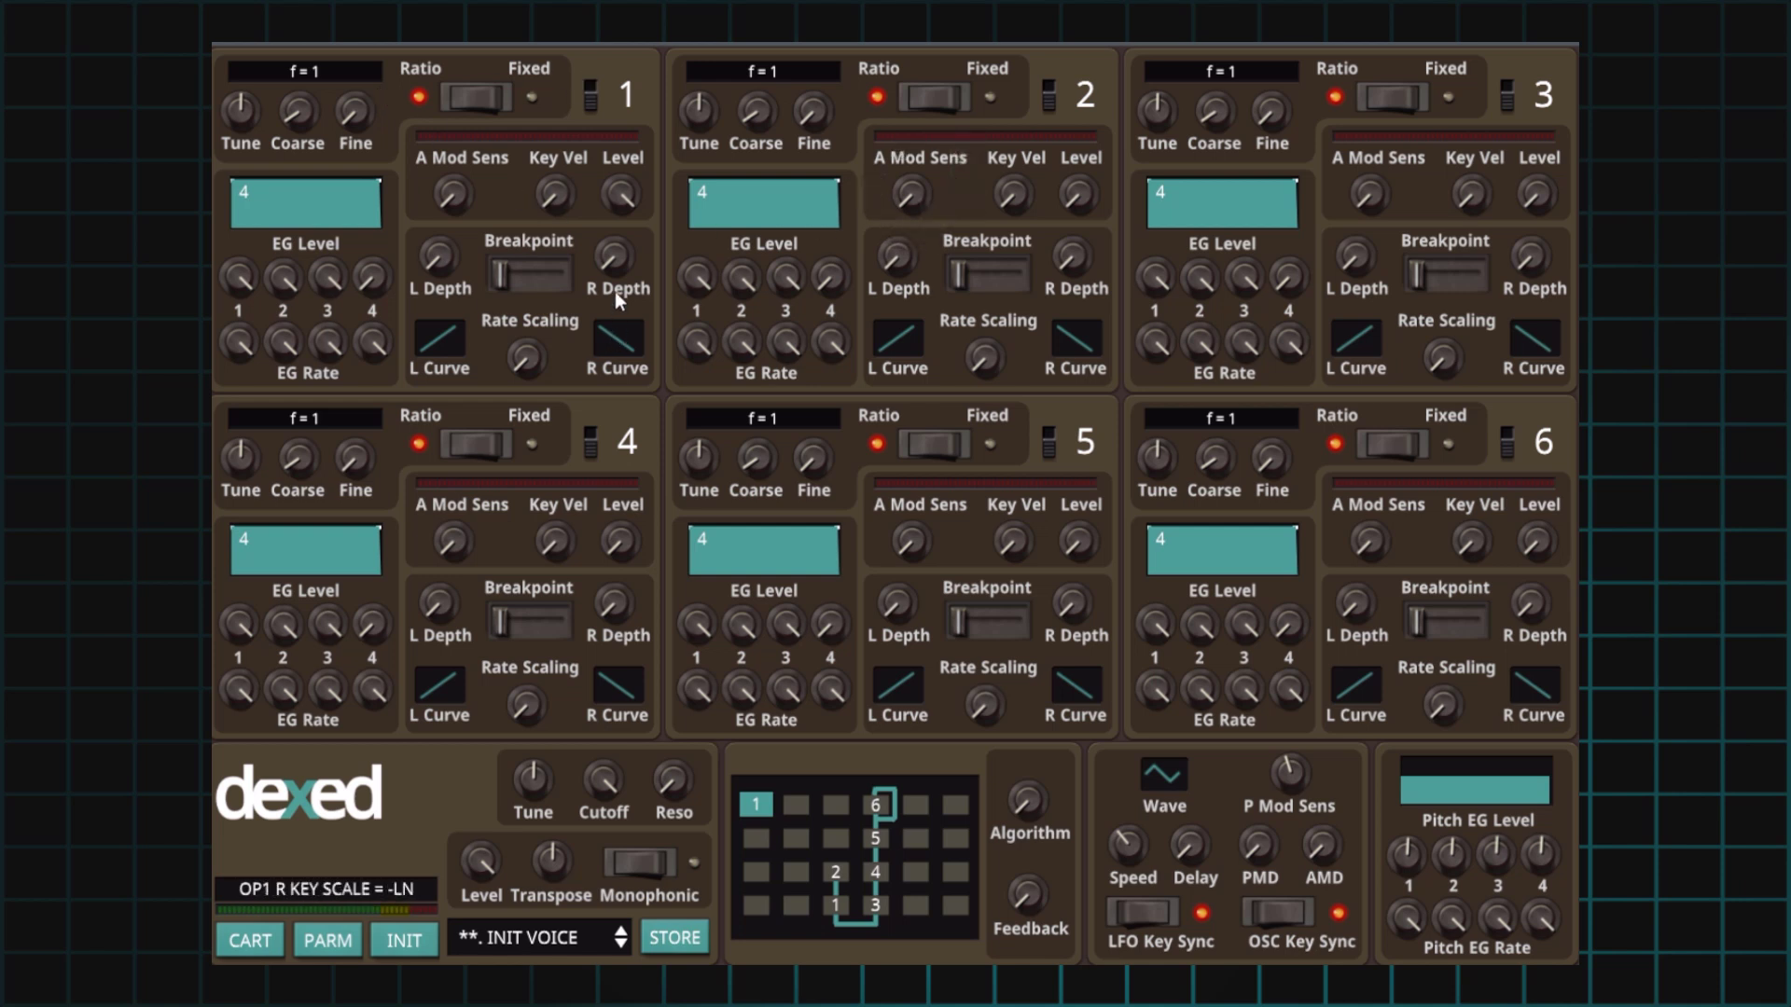
pyautogui.moveTo(615, 201)
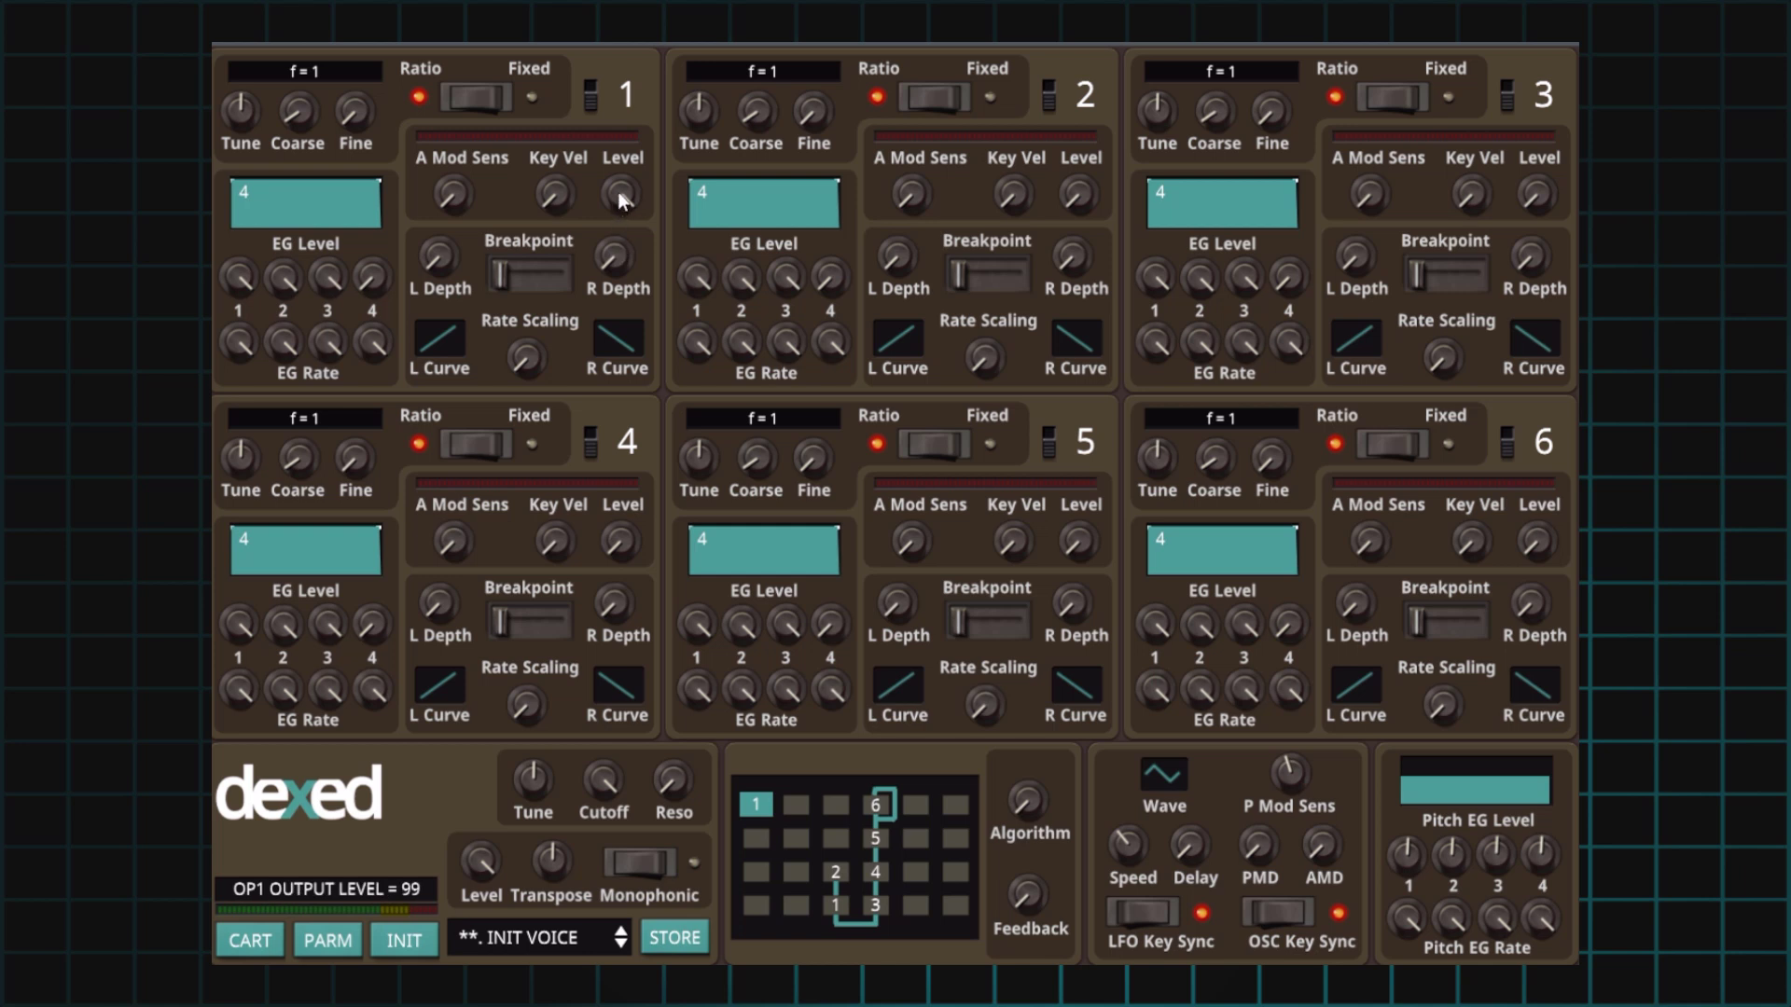
pyautogui.moveTo(1110, 177)
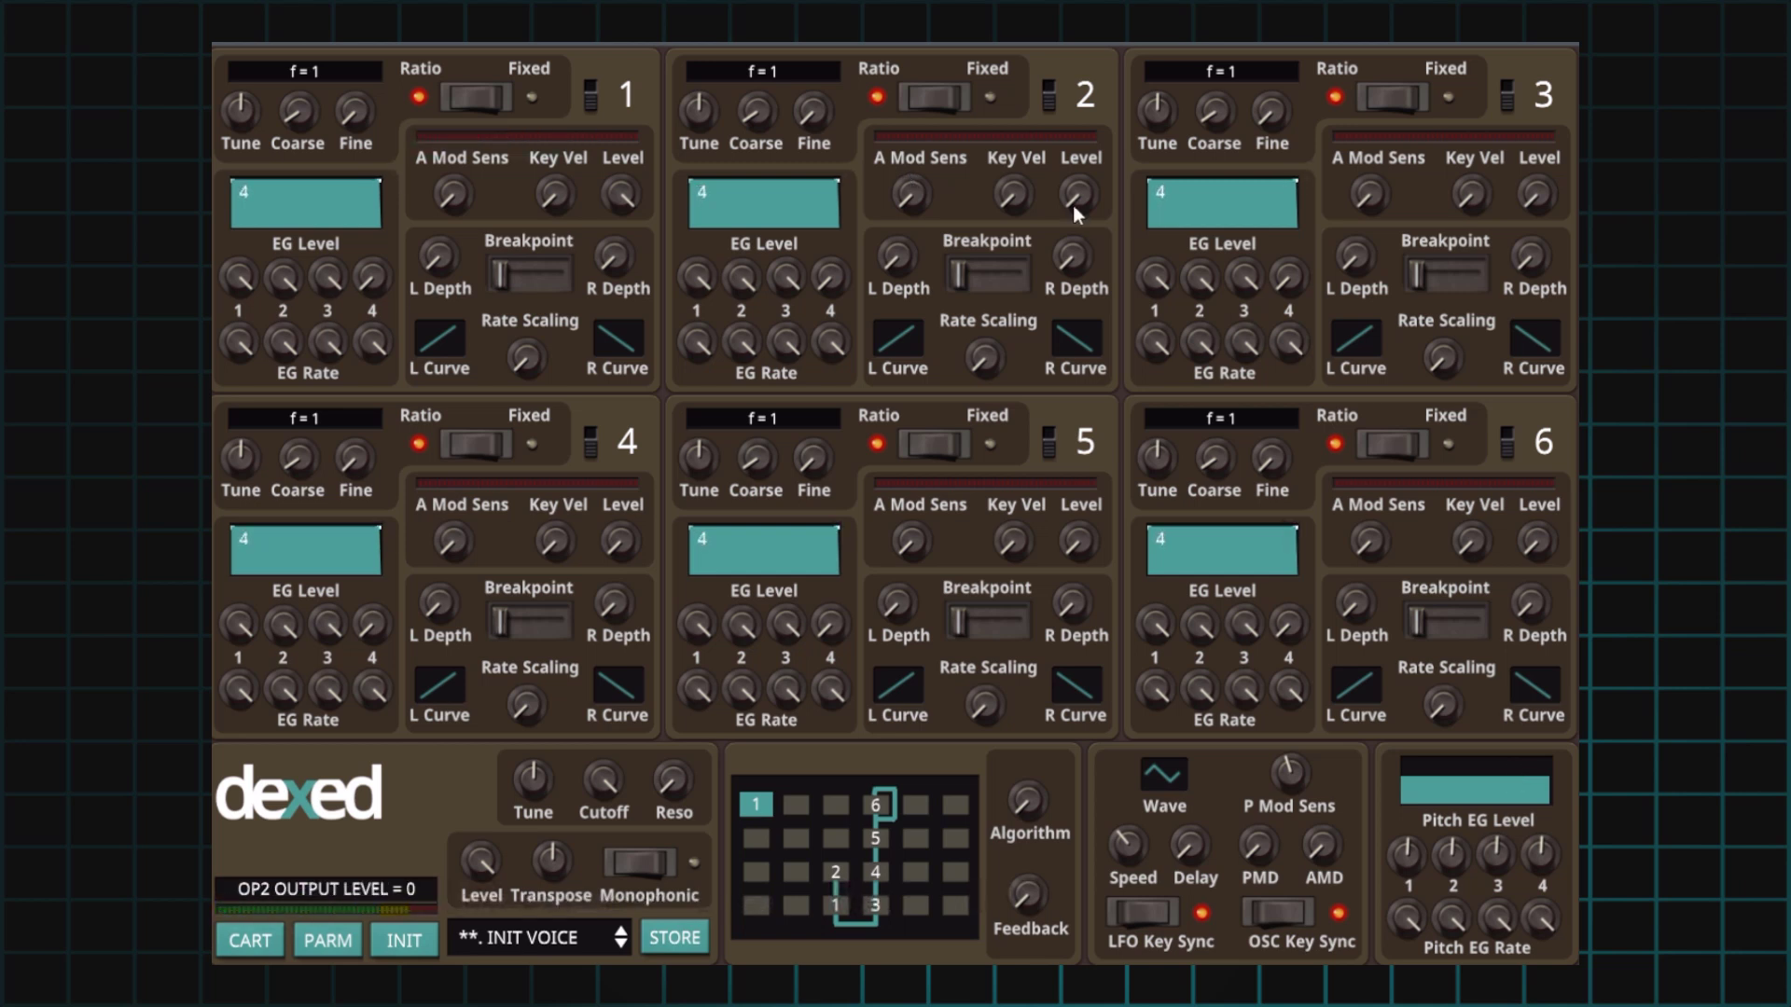
pyautogui.moveTo(1074, 204); pyautogui.dragTo(1082, 155)
pyautogui.moveTo(1082, 196); pyautogui.dragTo(1088, 147)
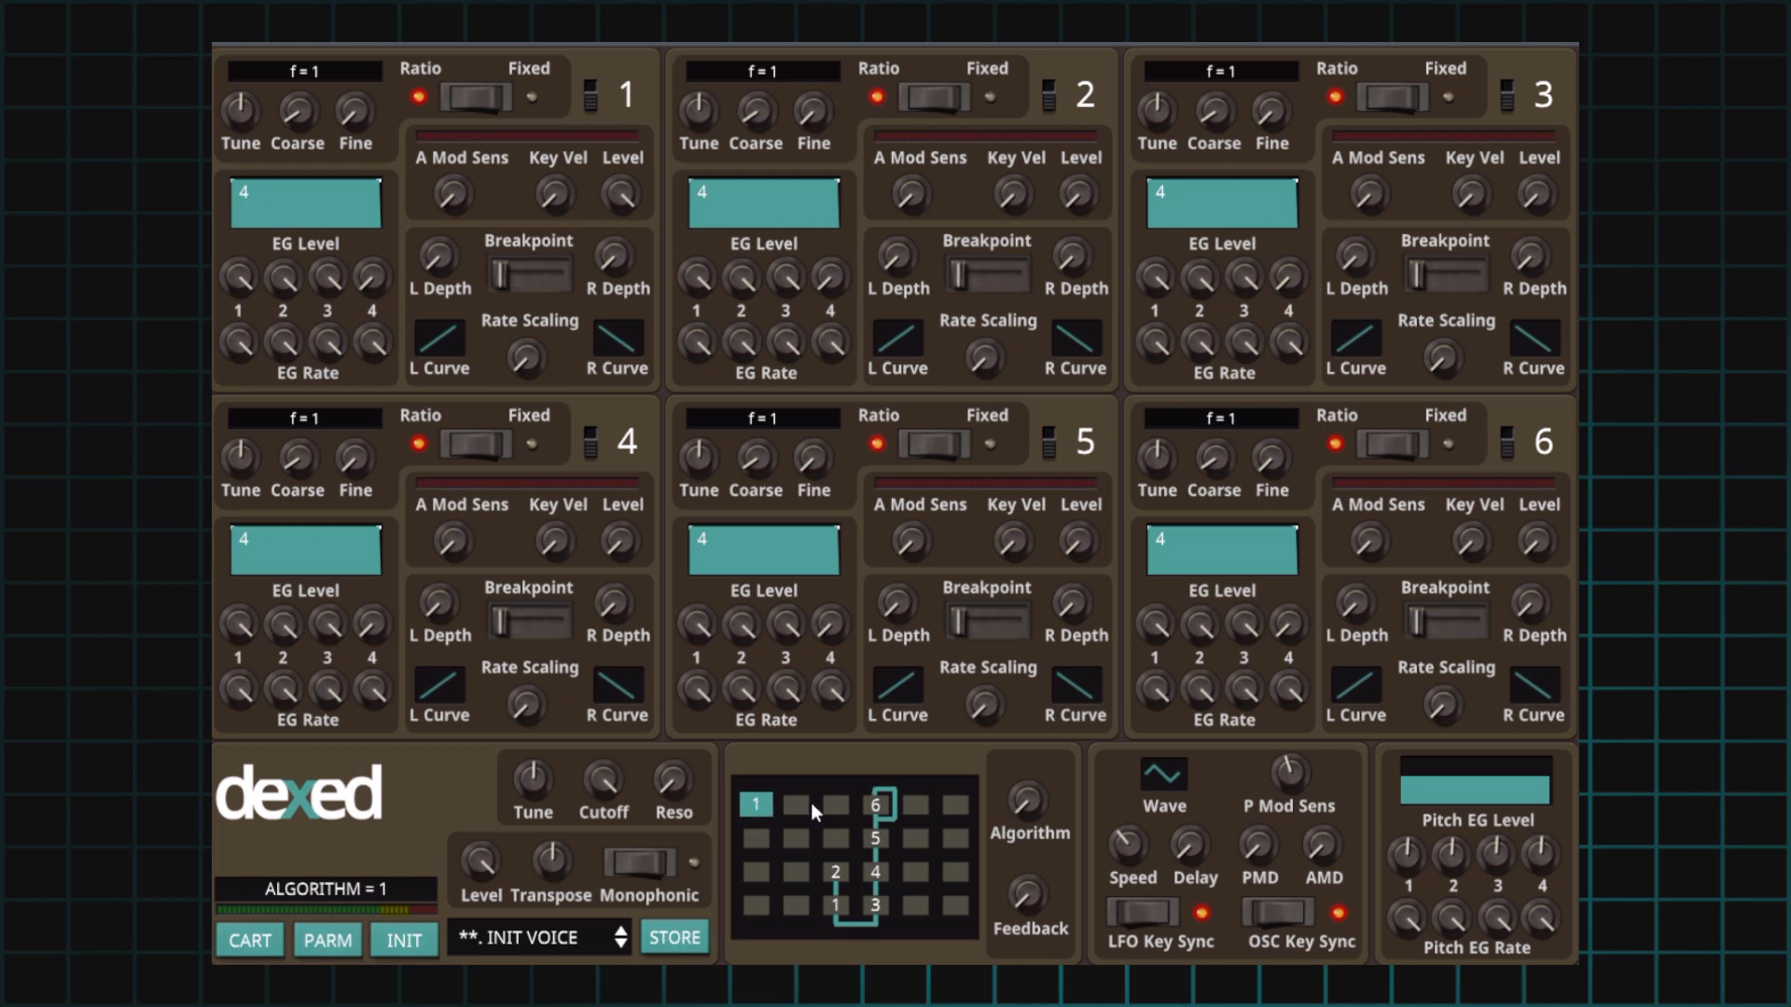
# - Change the INIT VOICE patch's algorithm from 1 to 2 with the Algorithm knob
pyautogui.scroll(1, 1019, 799)
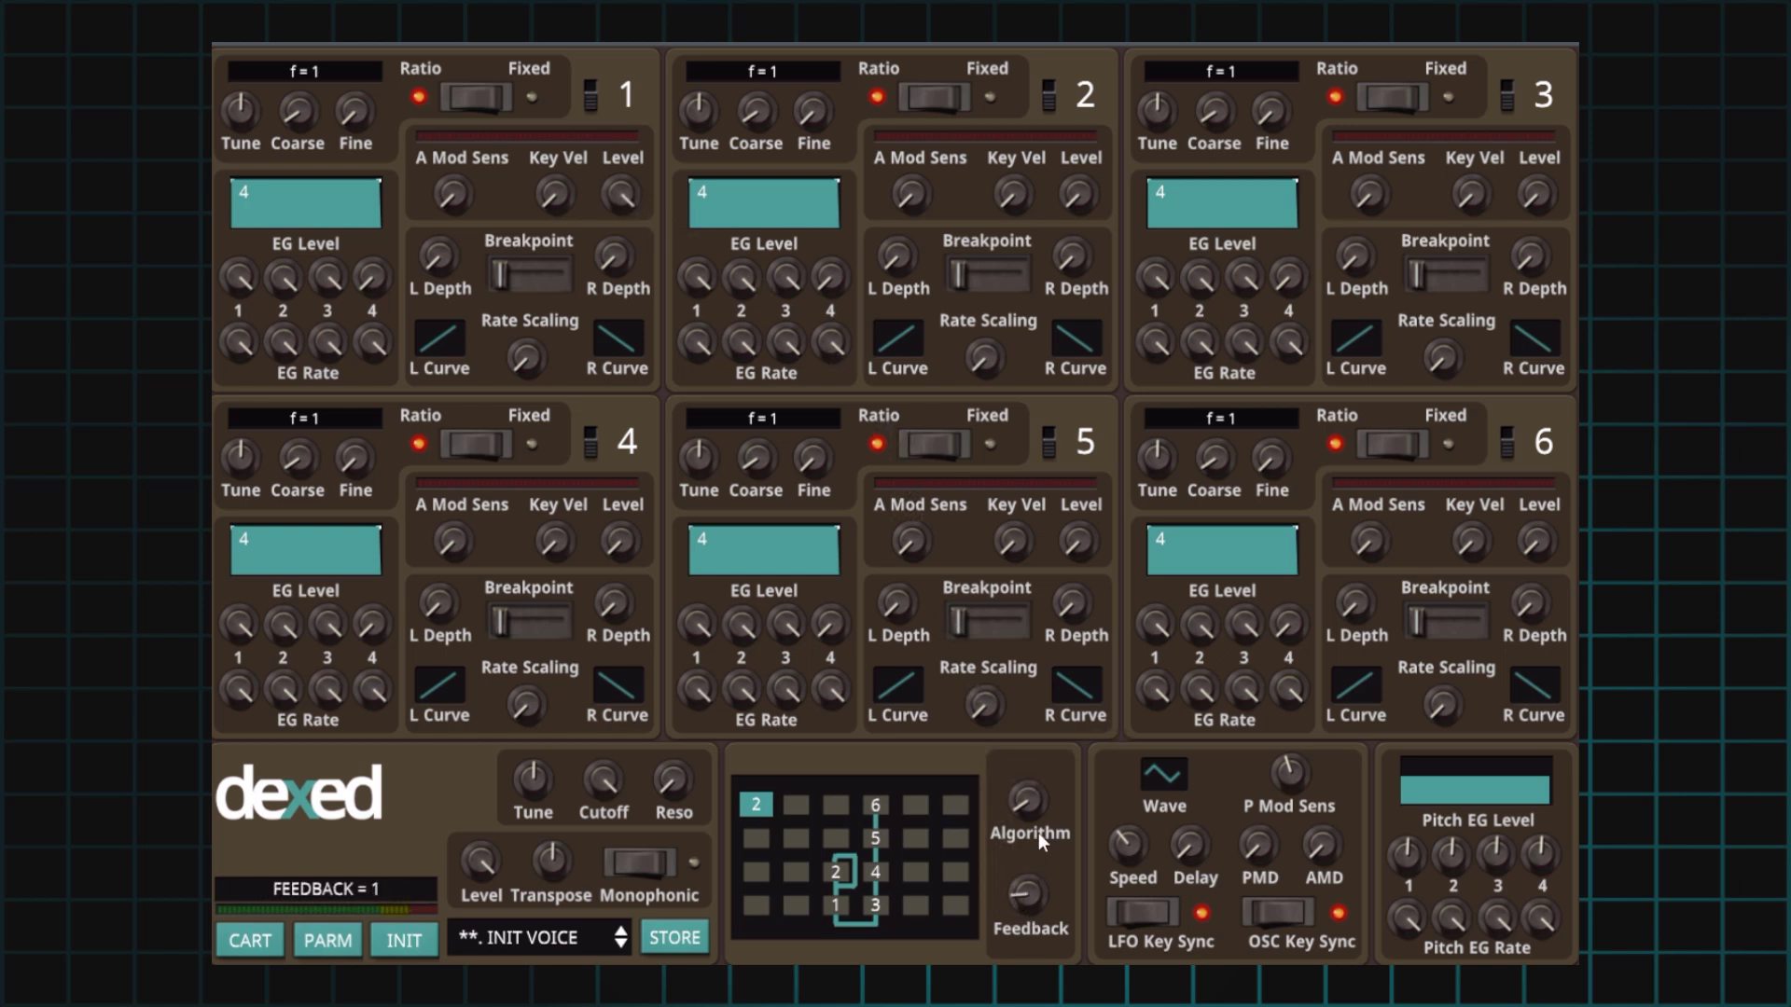
# - Raise the feedback to 7 and bring operator 2's level up from zero to 81
pyautogui.moveTo(1031, 918); pyautogui.dragTo(1040, 863)
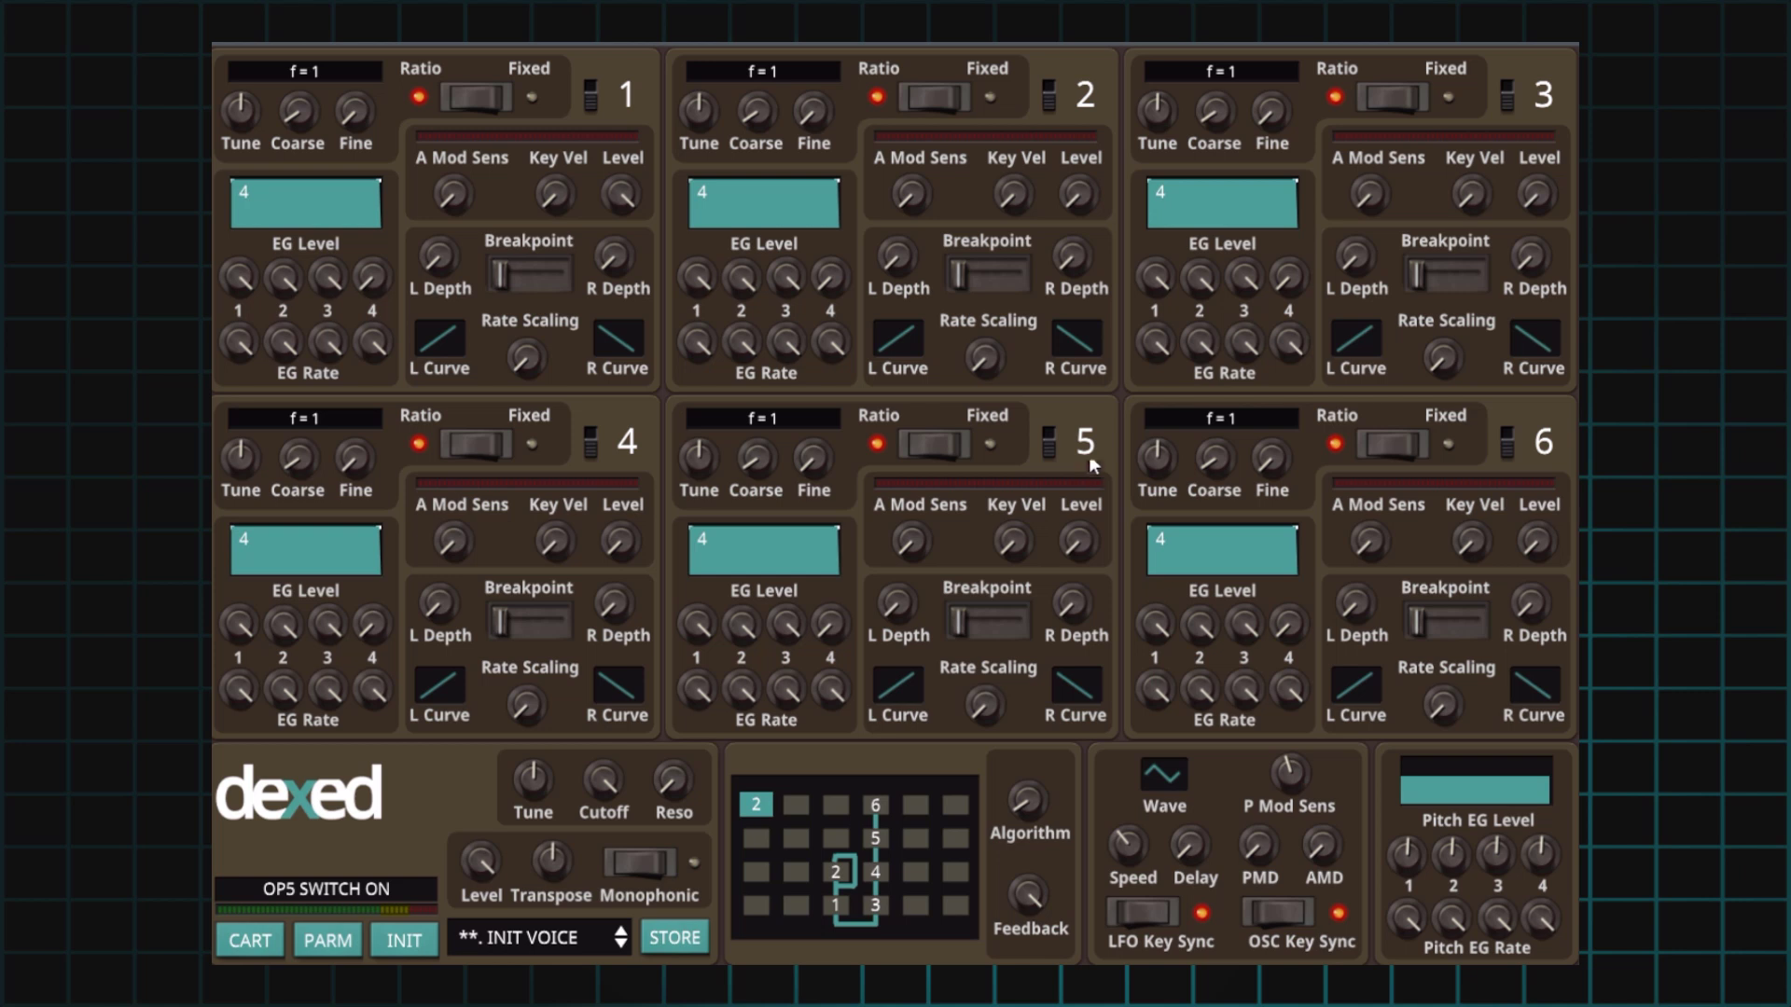
pyautogui.moveTo(1079, 192)
pyautogui.mouseDown()
pyautogui.moveTo(1098, 125)
pyautogui.moveTo(1088, 203)
pyautogui.moveTo(1077, 162)
pyautogui.mouseUp()
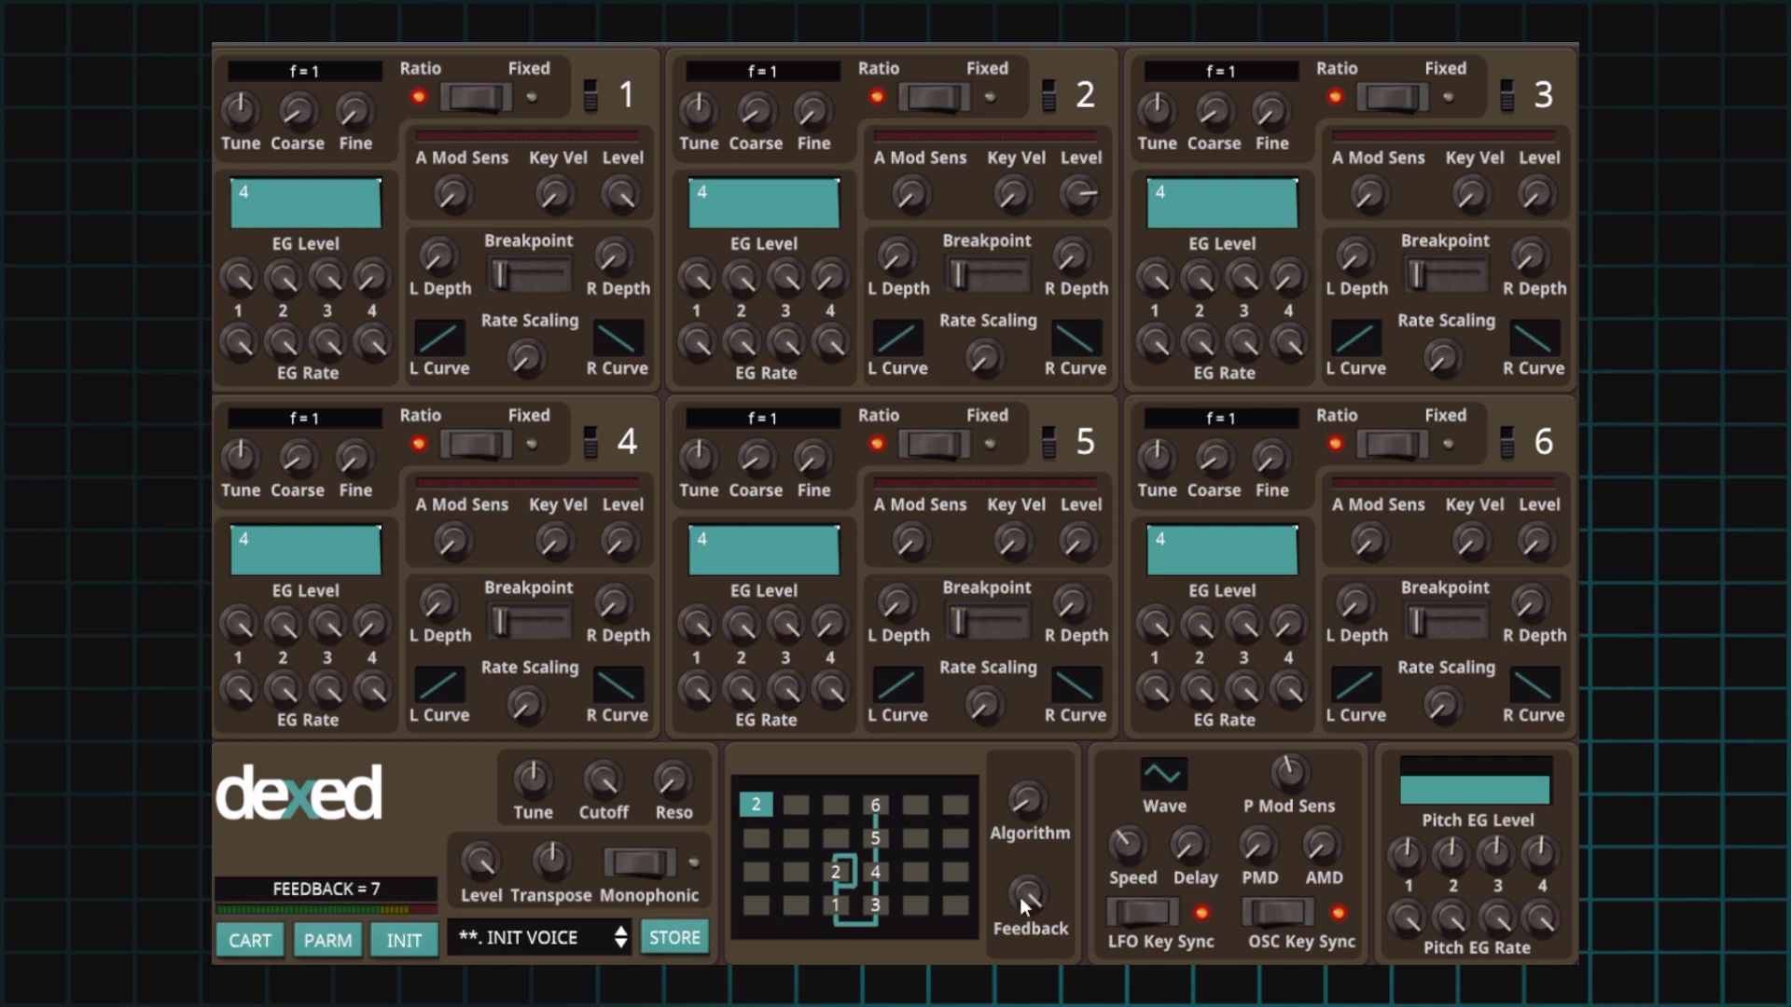
# - Try feedback 4 with operator 2 at 99, then feedback 7 with operator 2 at 81
pyautogui.moveTo(1020, 900); pyautogui.dragTo(1029, 924)
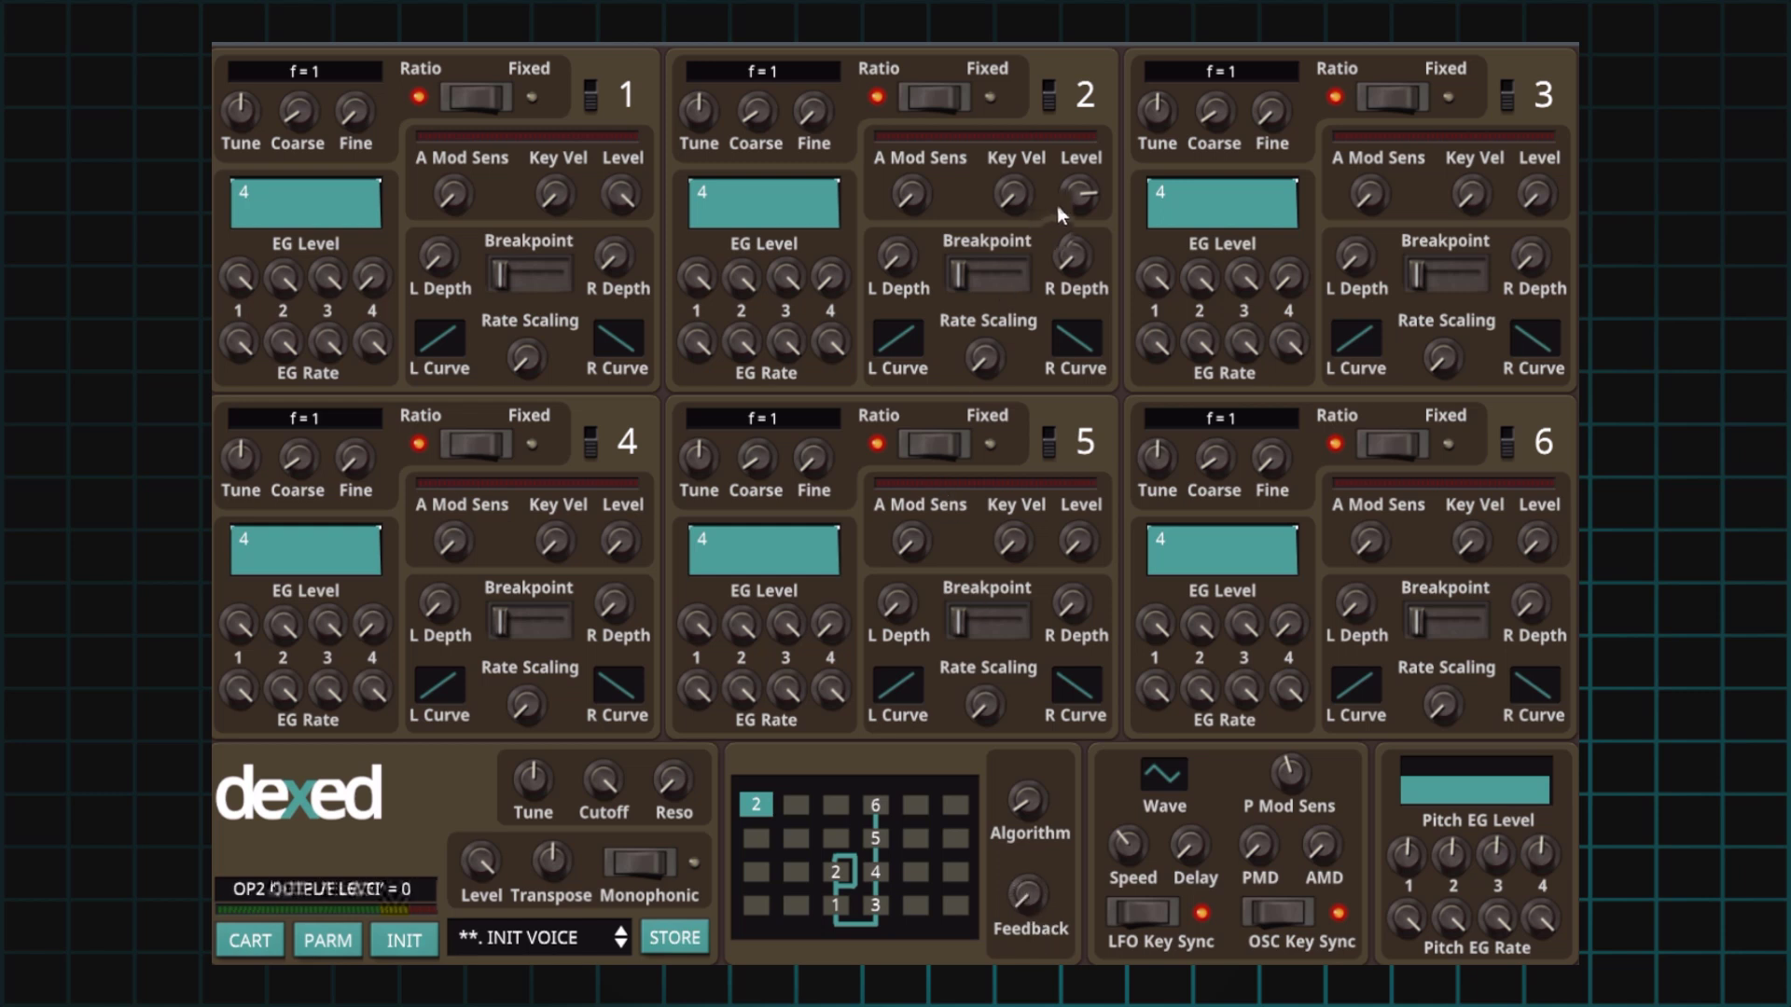
pyautogui.moveTo(1058, 214); pyautogui.dragTo(1072, 184)
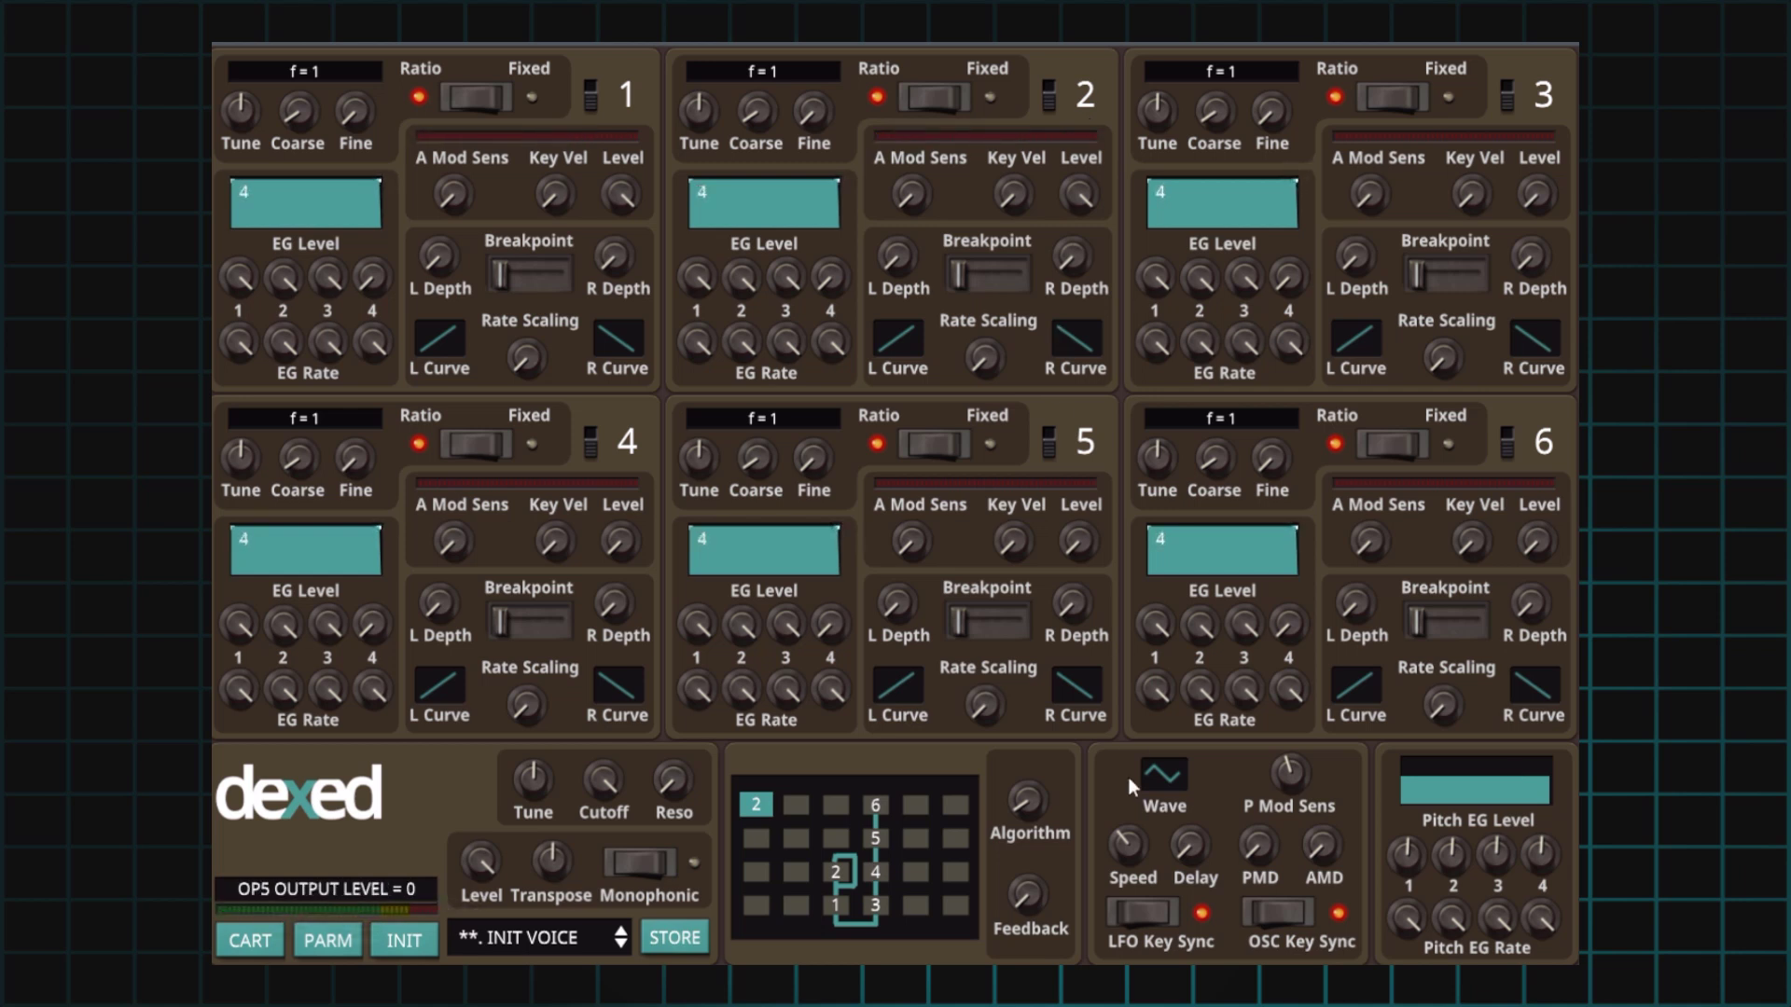
pyautogui.moveTo(1026, 893); pyautogui.dragTo(1041, 664)
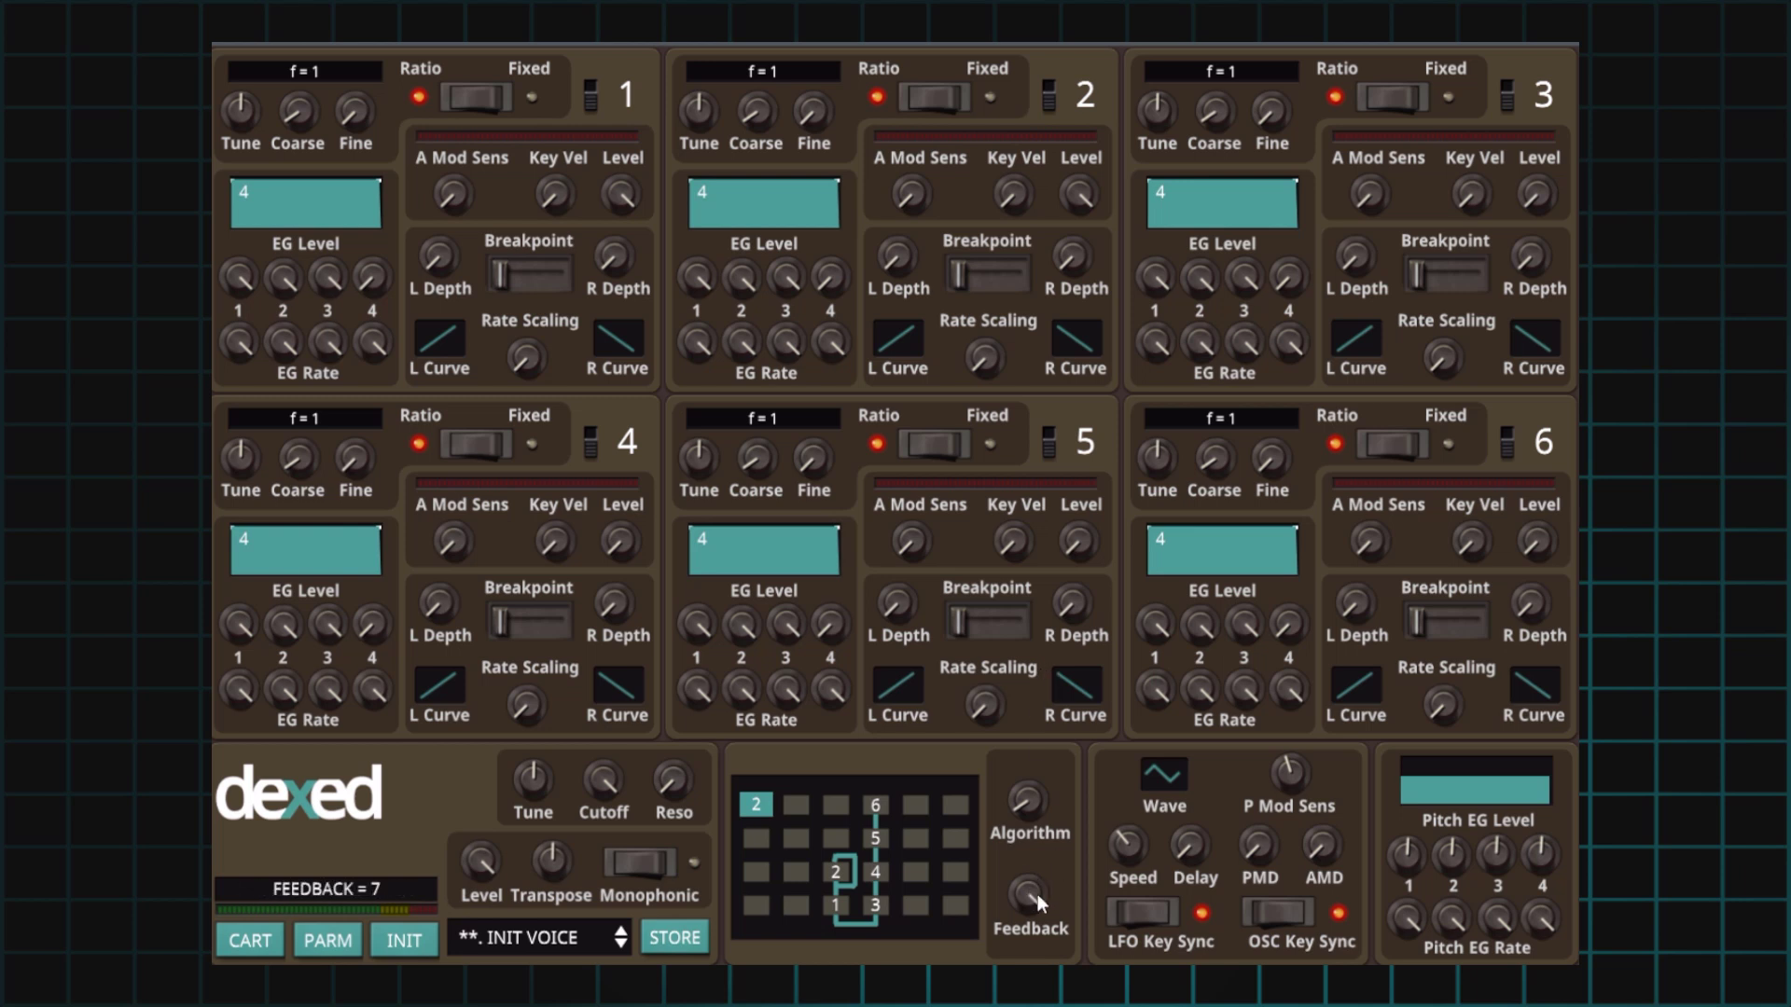
pyautogui.moveTo(1077, 194); pyautogui.dragTo(1079, 267)
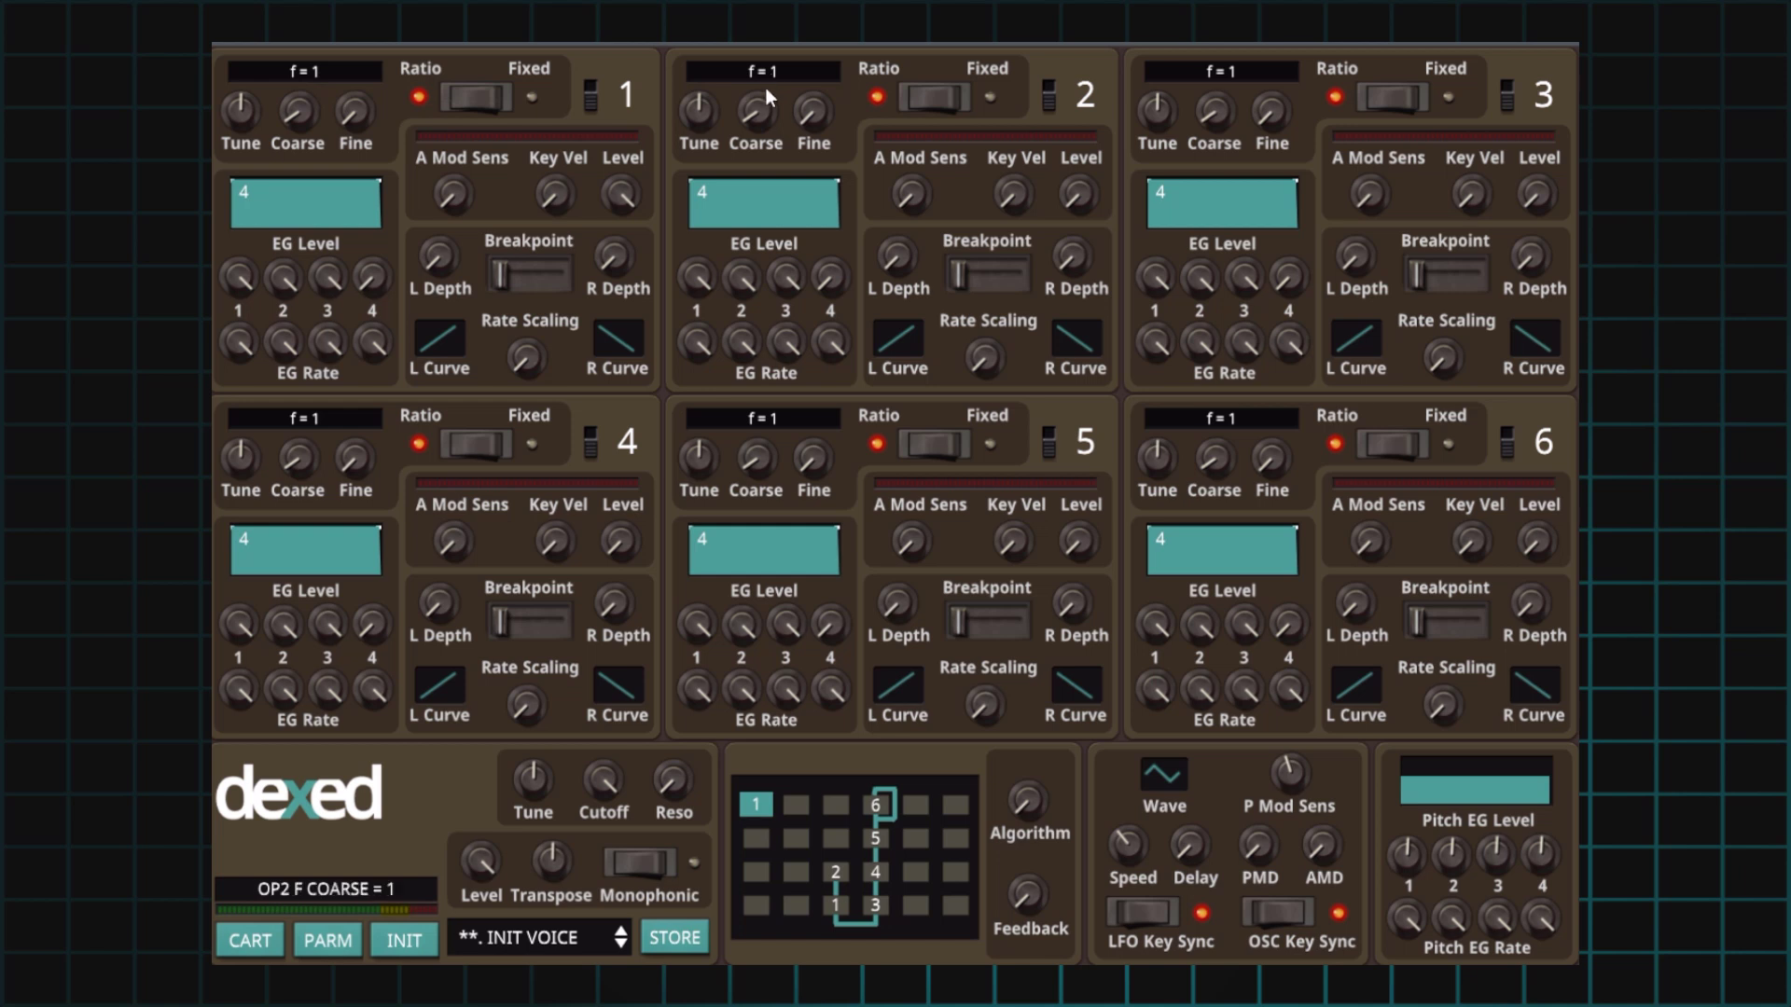
# - Turn operator 2's Coarse knob so its ratio reads f = 2
pyautogui.moveTo(760, 111); pyautogui.dragTo(759, 104)
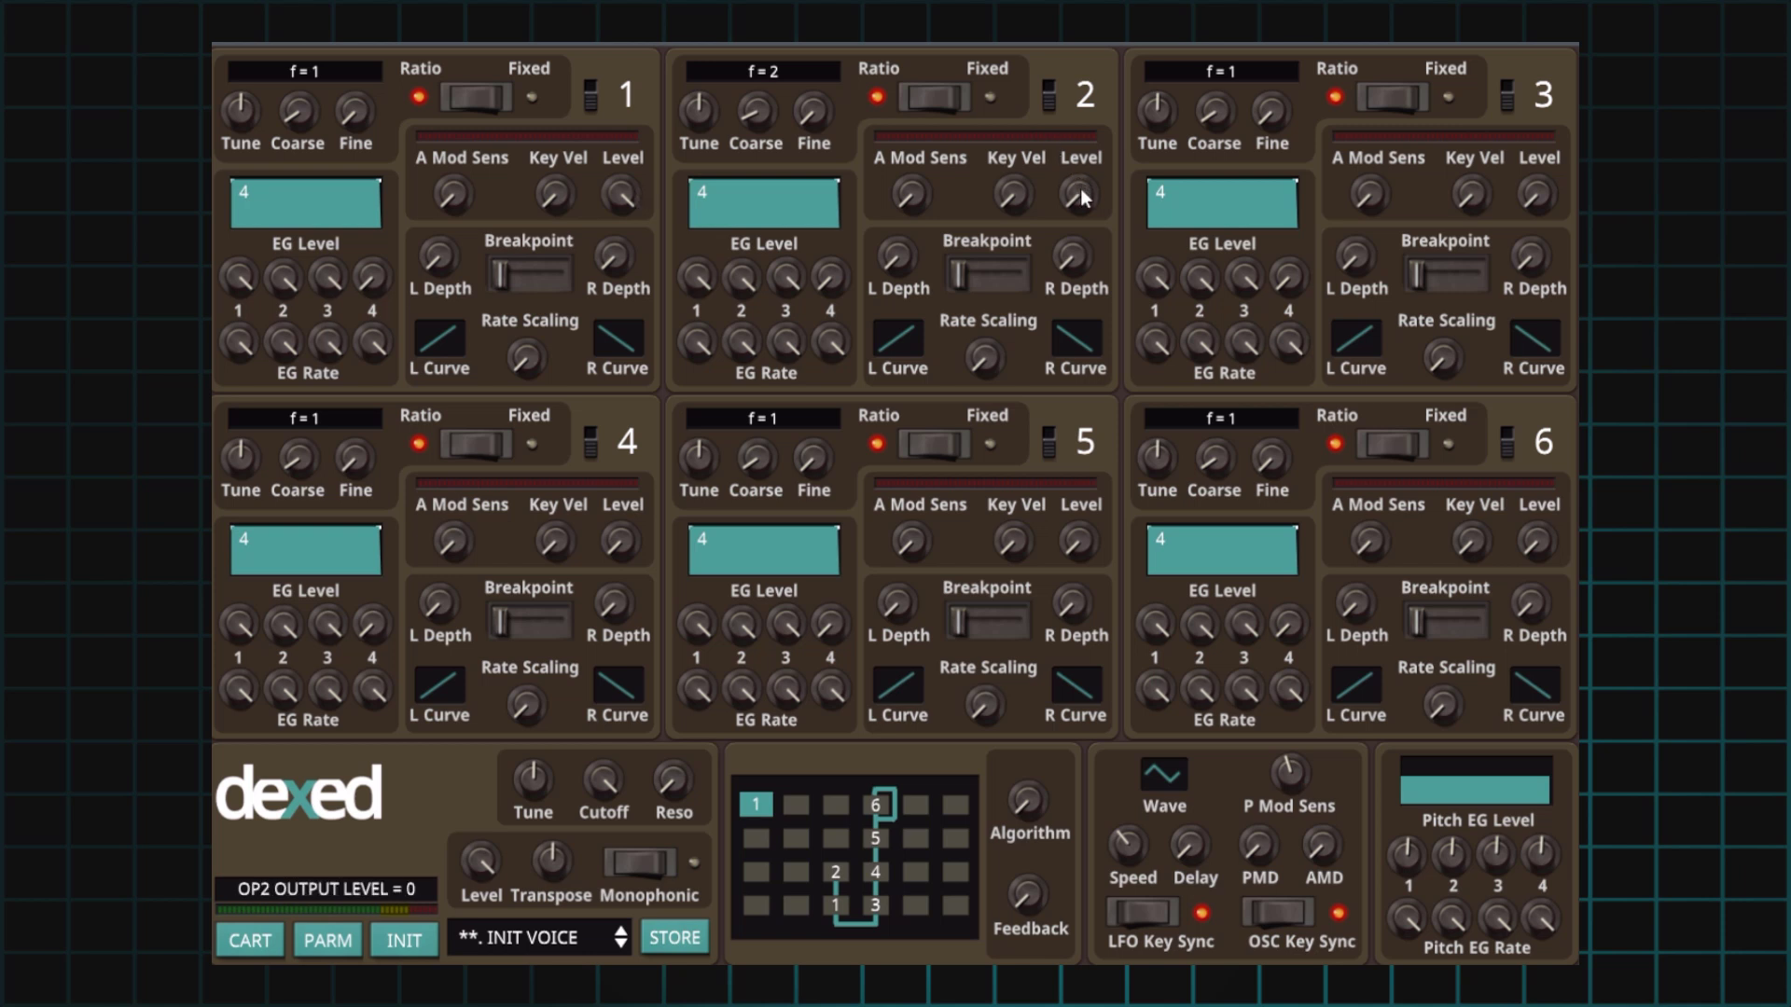
# - Raise operator 2's output level to 19 while it runs at ratio 2
pyautogui.moveTo(1086, 174)
pyautogui.mouseDown()
pyautogui.moveTo(1086, 140)
pyautogui.moveTo(1079, 194)
pyautogui.moveTo(1087, 135)
pyautogui.moveTo(1081, 190)
pyautogui.moveTo(1081, 168)
pyautogui.mouseUp()
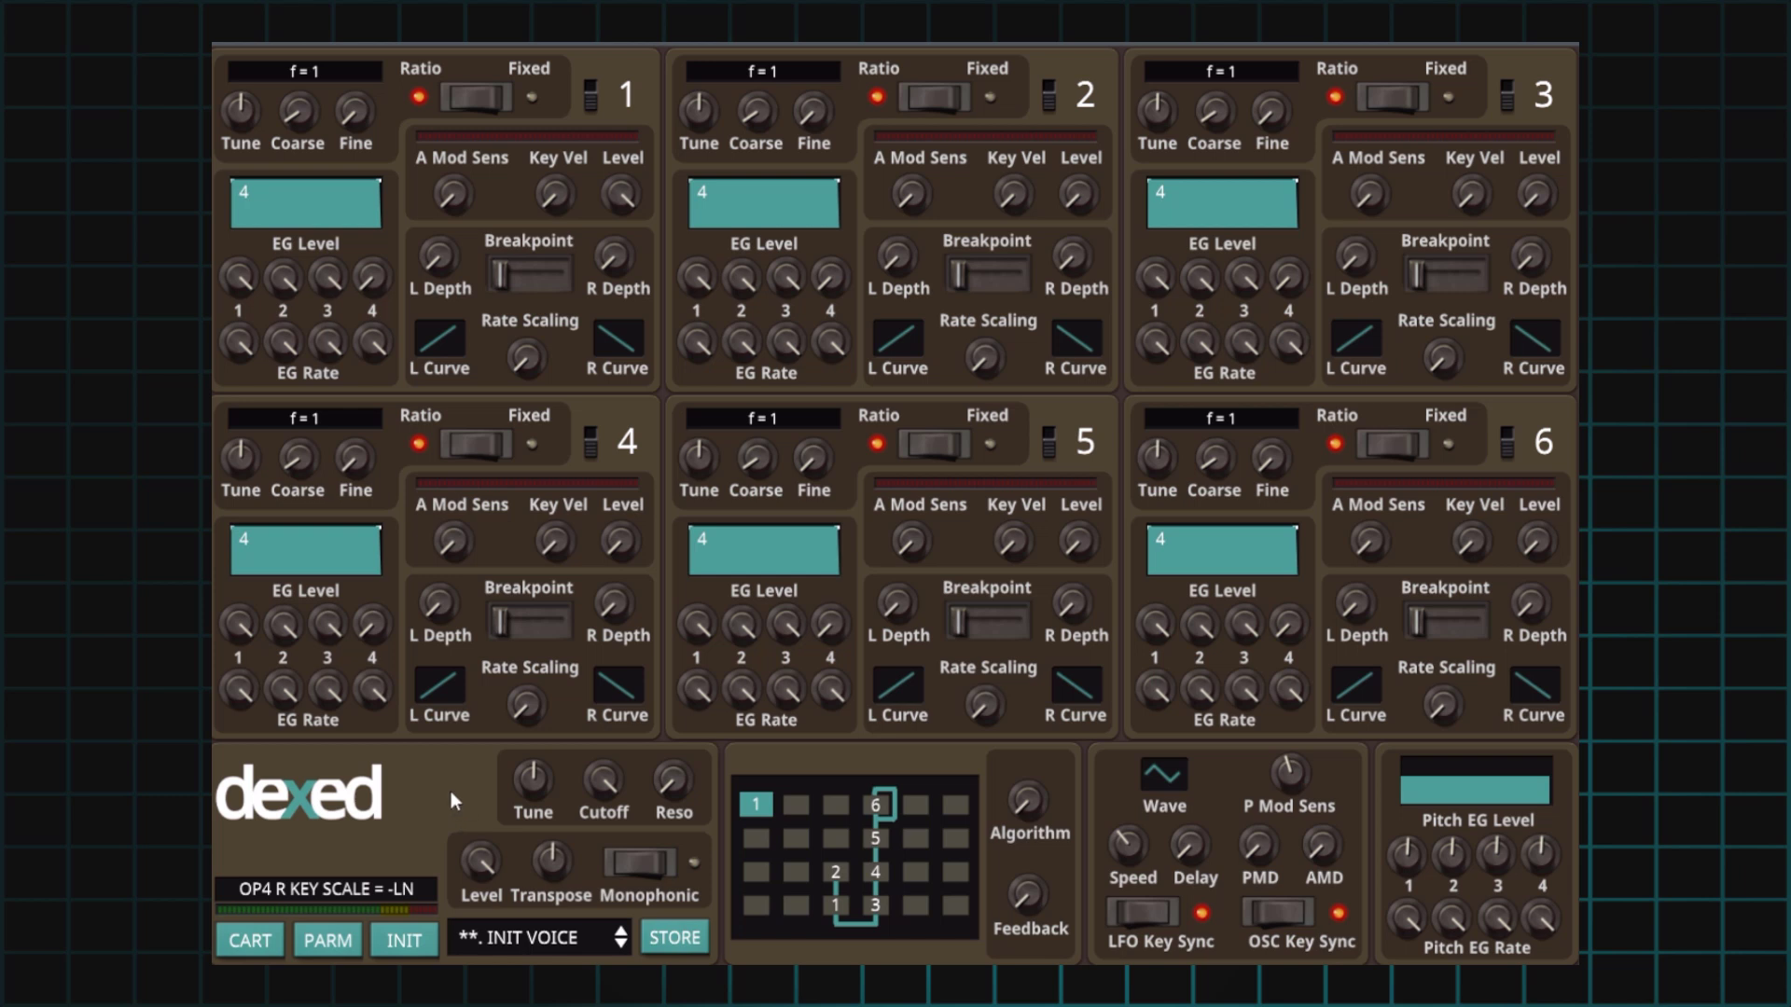
pyautogui.moveTo(1022, 811)
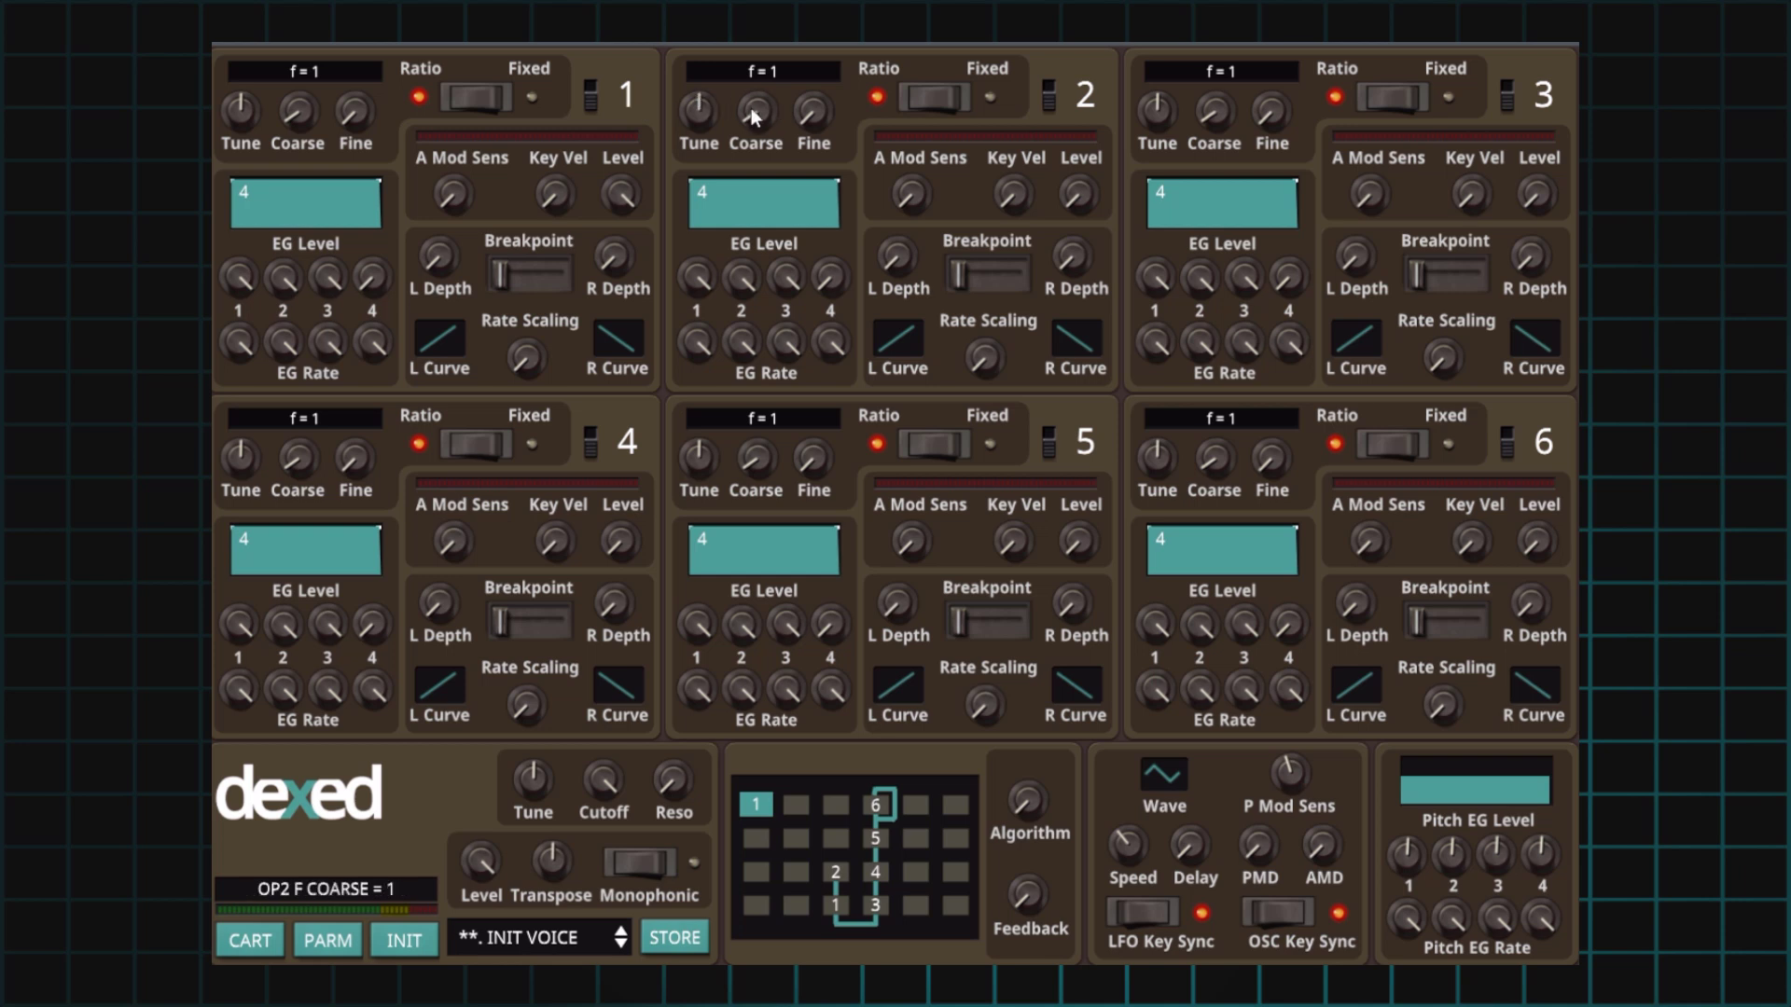
# - Set operator 2's coarse ratio to 2 and operator 1's coarse ratio to 3
pyautogui.moveTo(751, 108); pyautogui.dragTo(752, 97)
pyautogui.moveTo(305, 110); pyautogui.dragTo(304, 97)
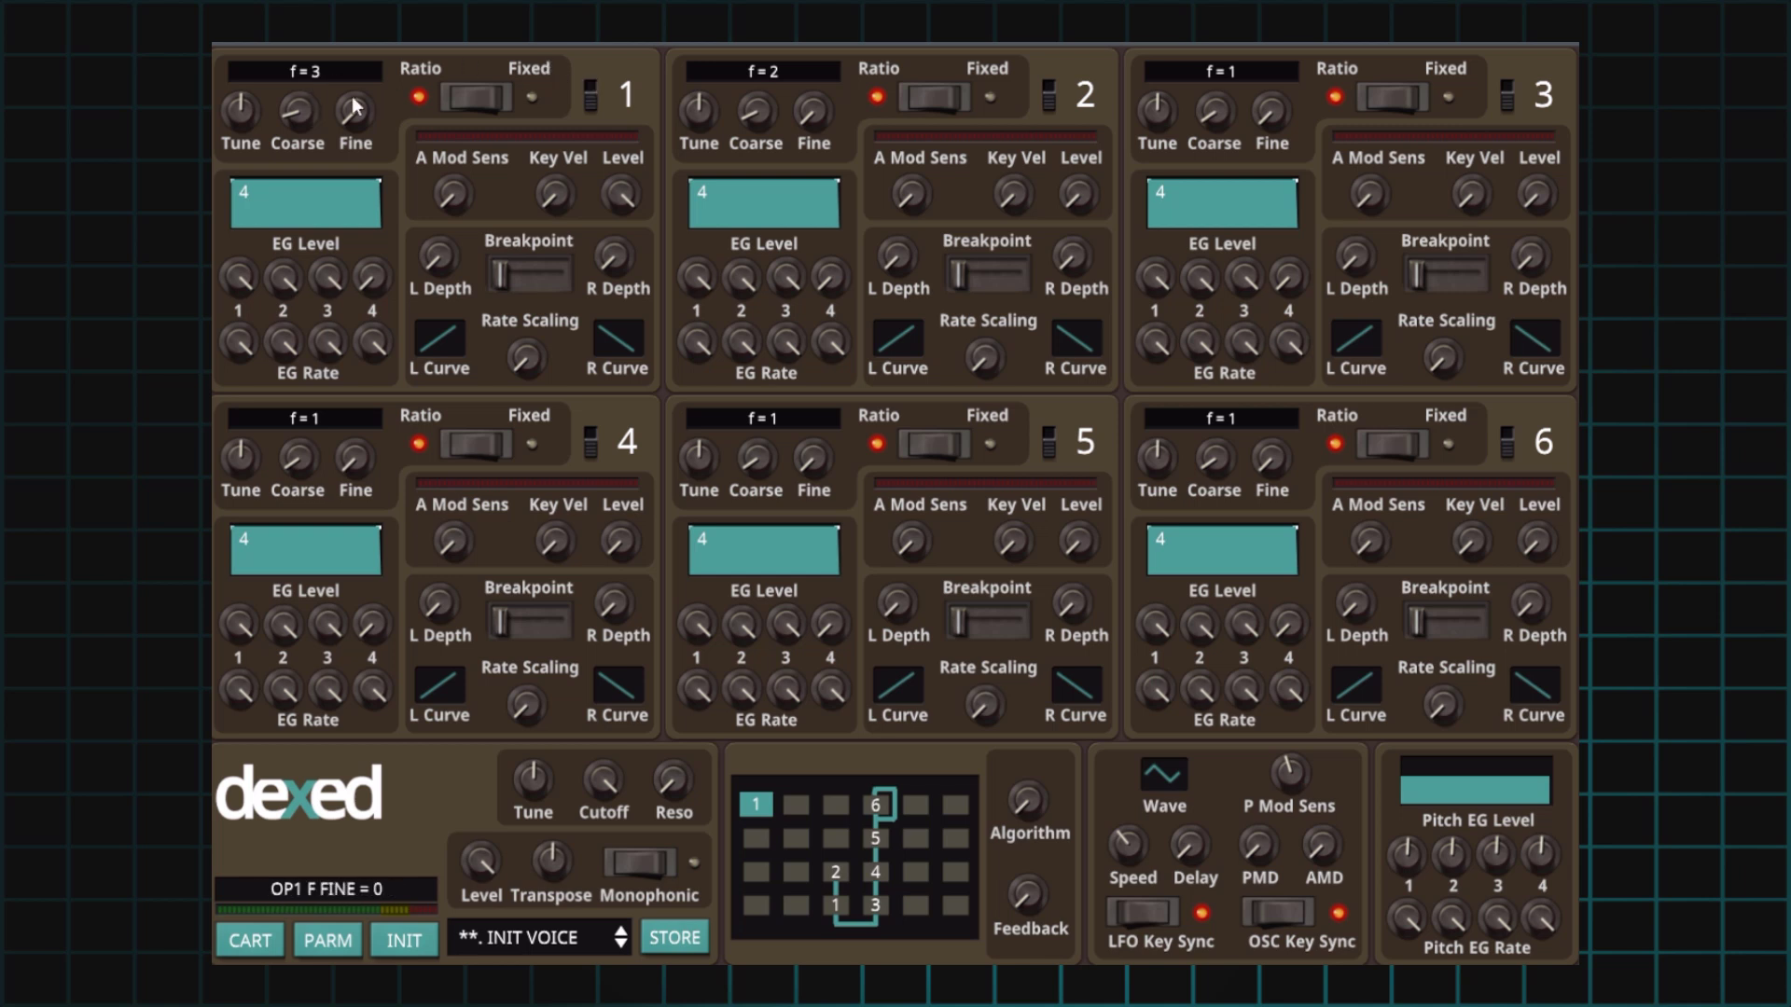
pyautogui.moveTo(298, 110); pyautogui.dragTo(296, 87)
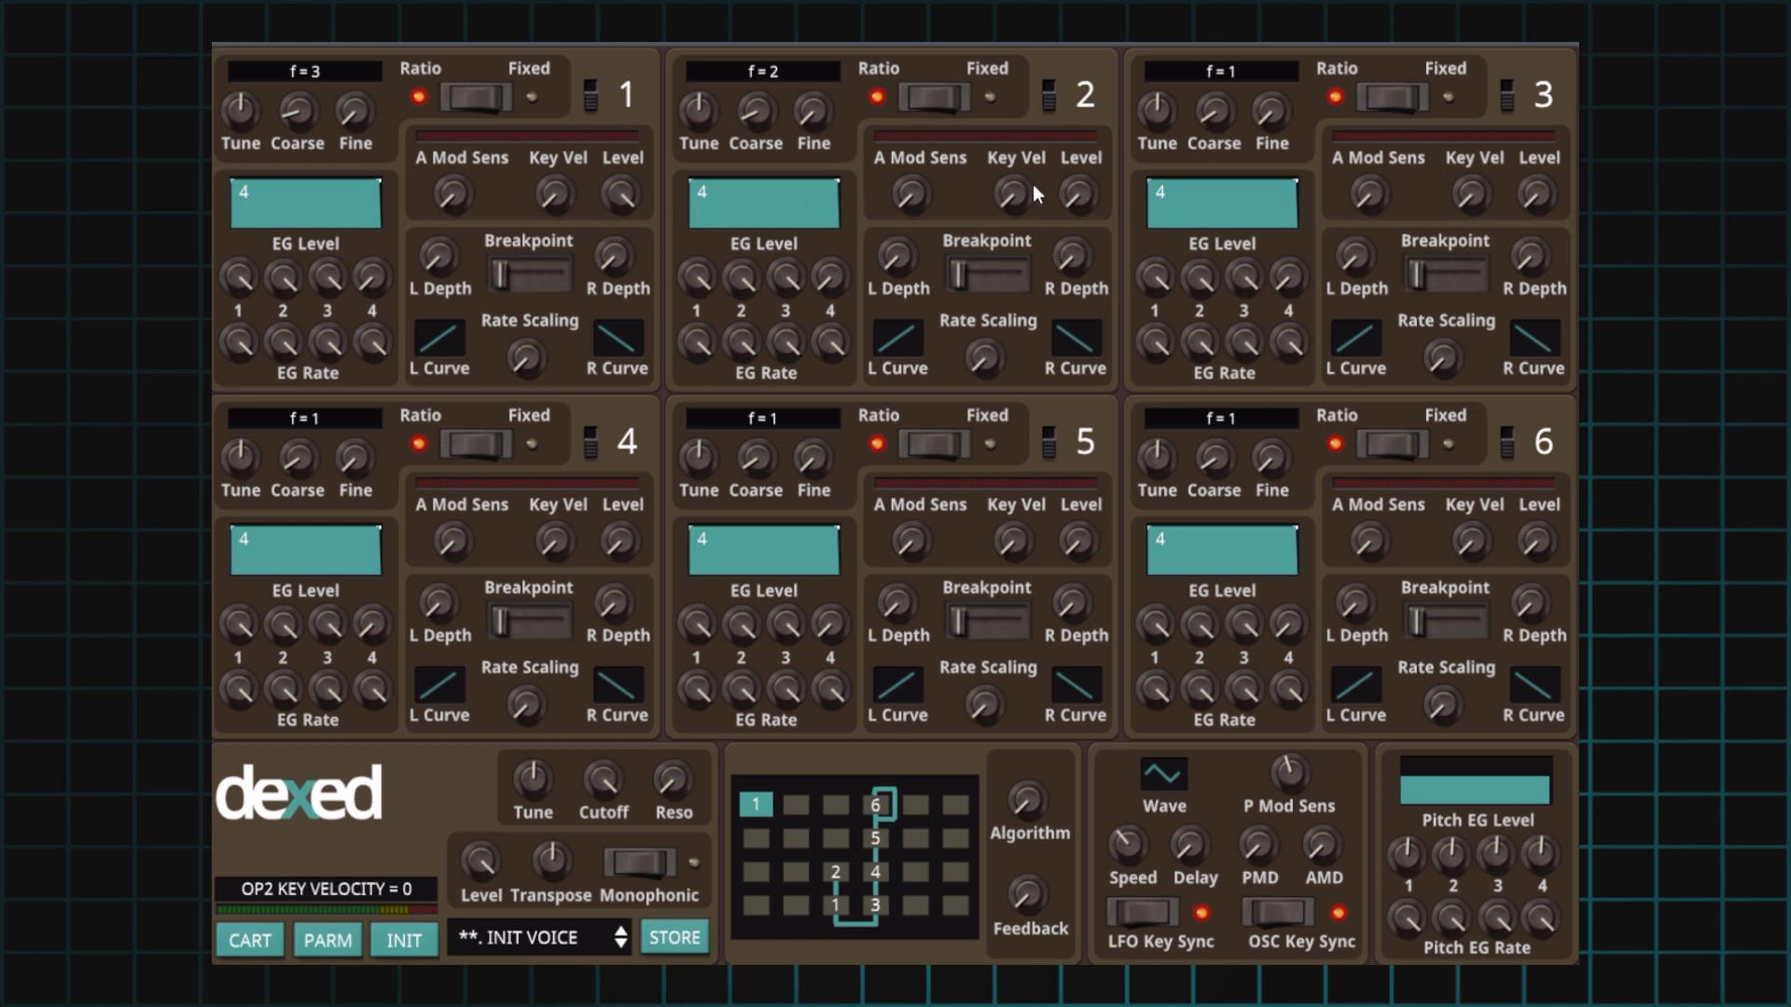
# - Scroll operator 2's output level up to about 71
pyautogui.scroll(-8, 1084, 195)
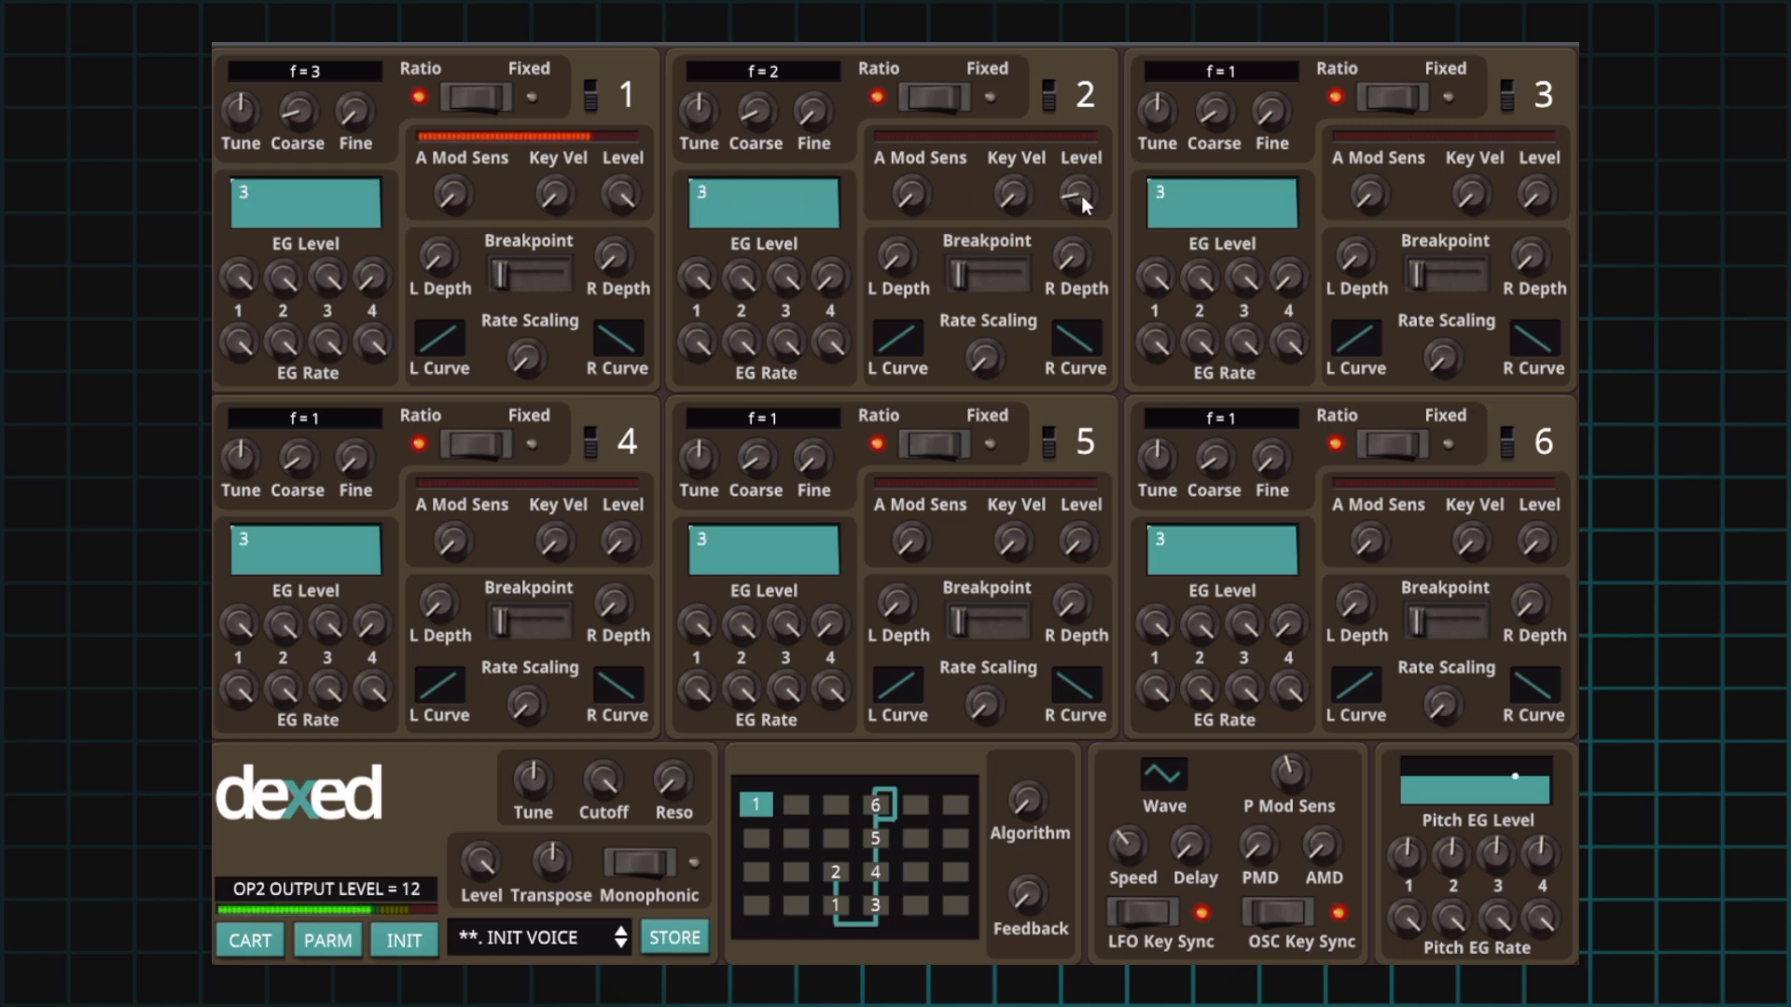
pyautogui.scroll(4, 1080, 193)
pyautogui.scroll(5, 1079, 192)
pyautogui.scroll(5, 1081, 186)
pyautogui.scroll(3, 1080, 194)
pyautogui.scroll(1, 1080, 190)
pyautogui.scroll(-1, 1082, 190)
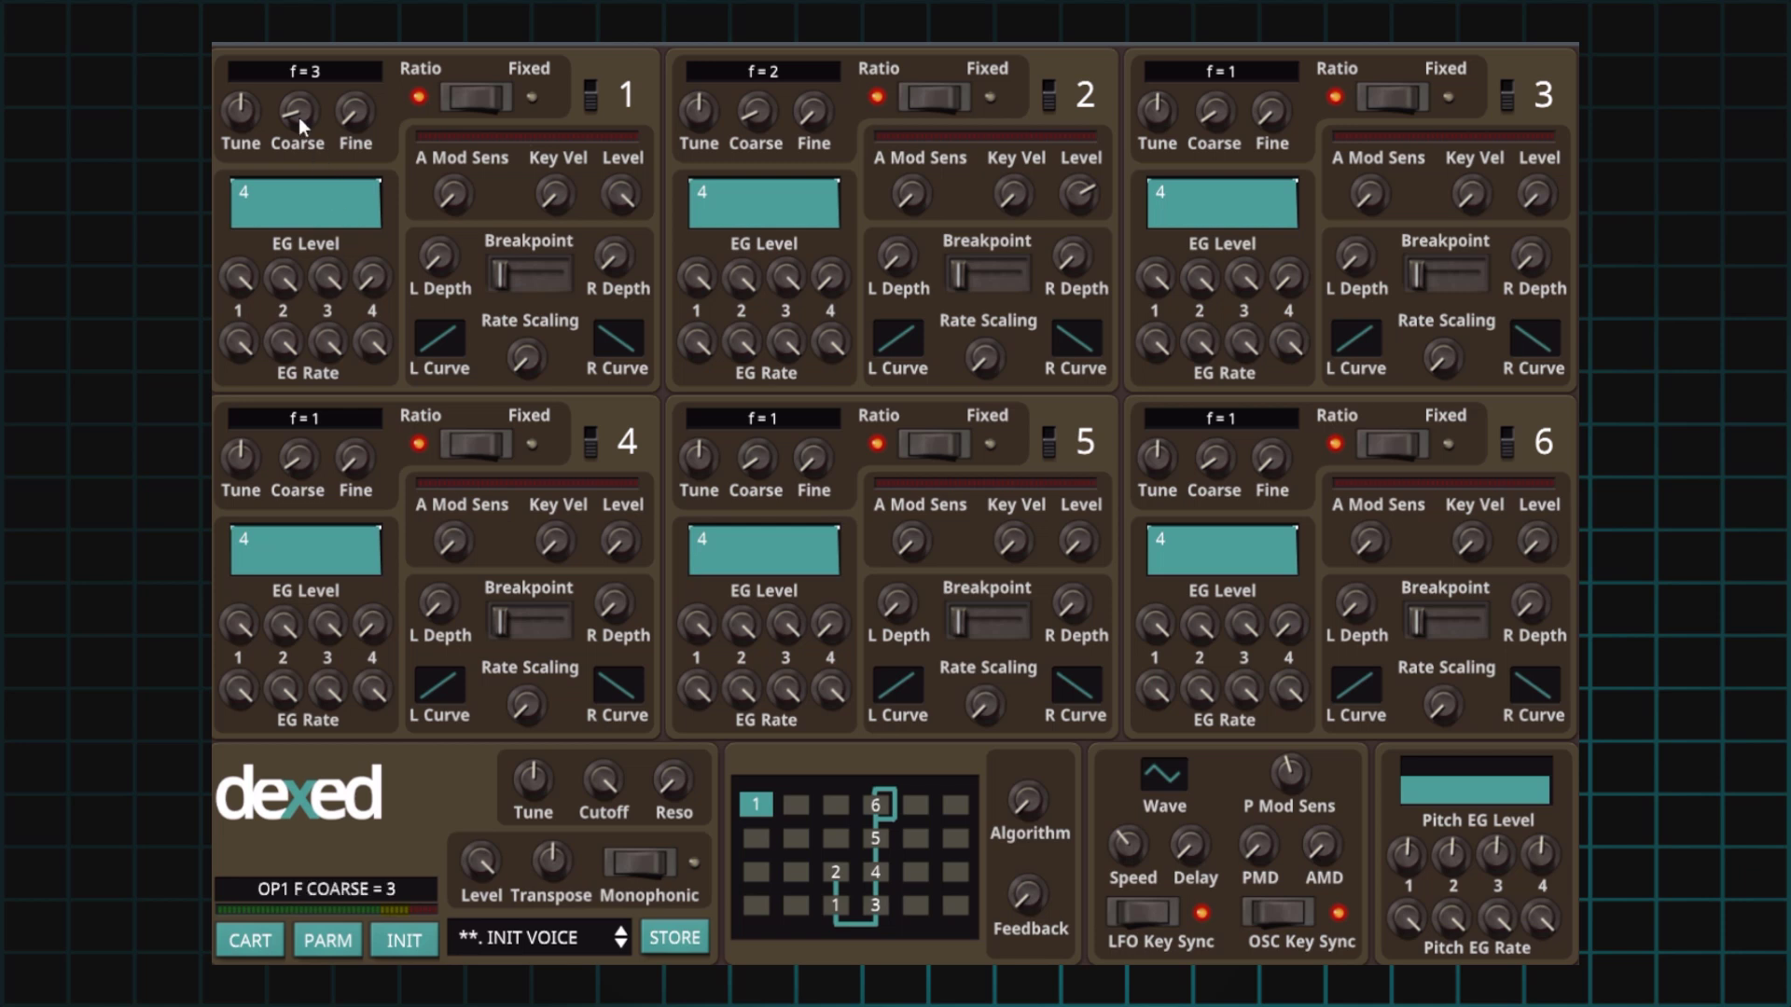
pyautogui.moveTo(298, 114); pyautogui.dragTo(298, 91)
pyautogui.moveTo(299, 110); pyautogui.dragTo(299, 88)
pyautogui.moveTo(301, 111); pyautogui.dragTo(301, 94)
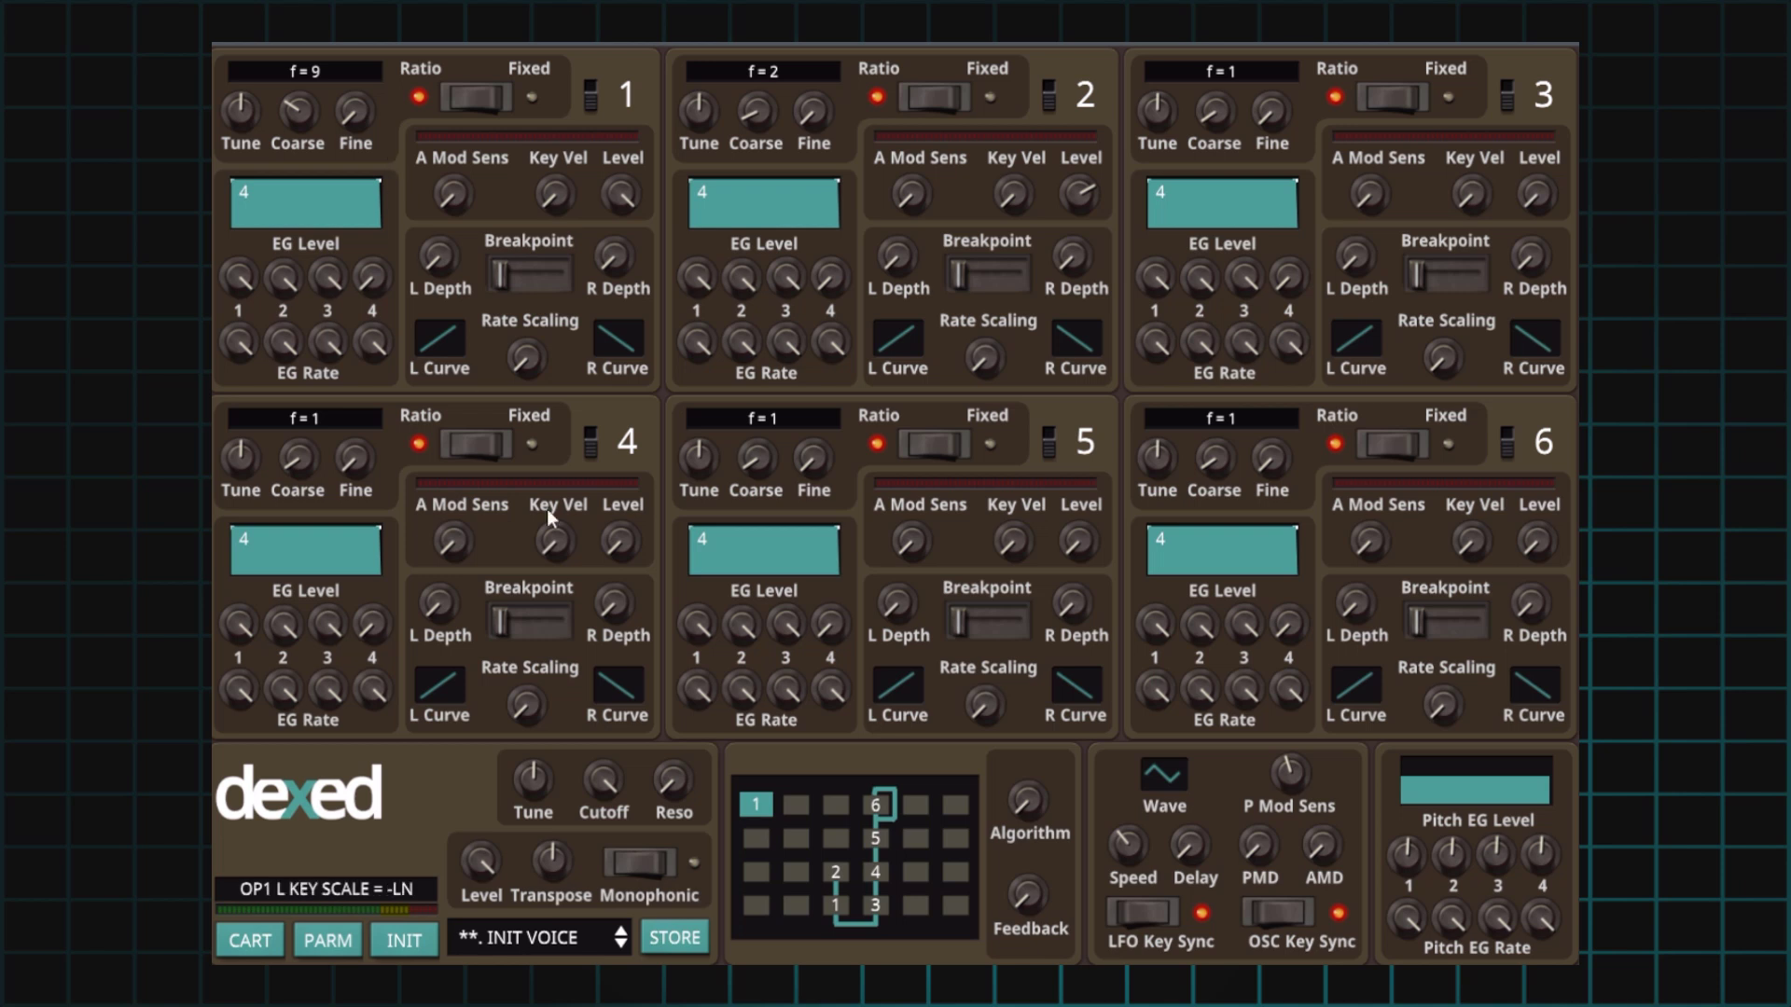
pyautogui.moveTo(551, 857)
pyautogui.mouseDown()
pyautogui.moveTo(553, 946)
pyautogui.moveTo(559, 797)
pyautogui.moveTo(550, 823)
pyautogui.mouseUp()
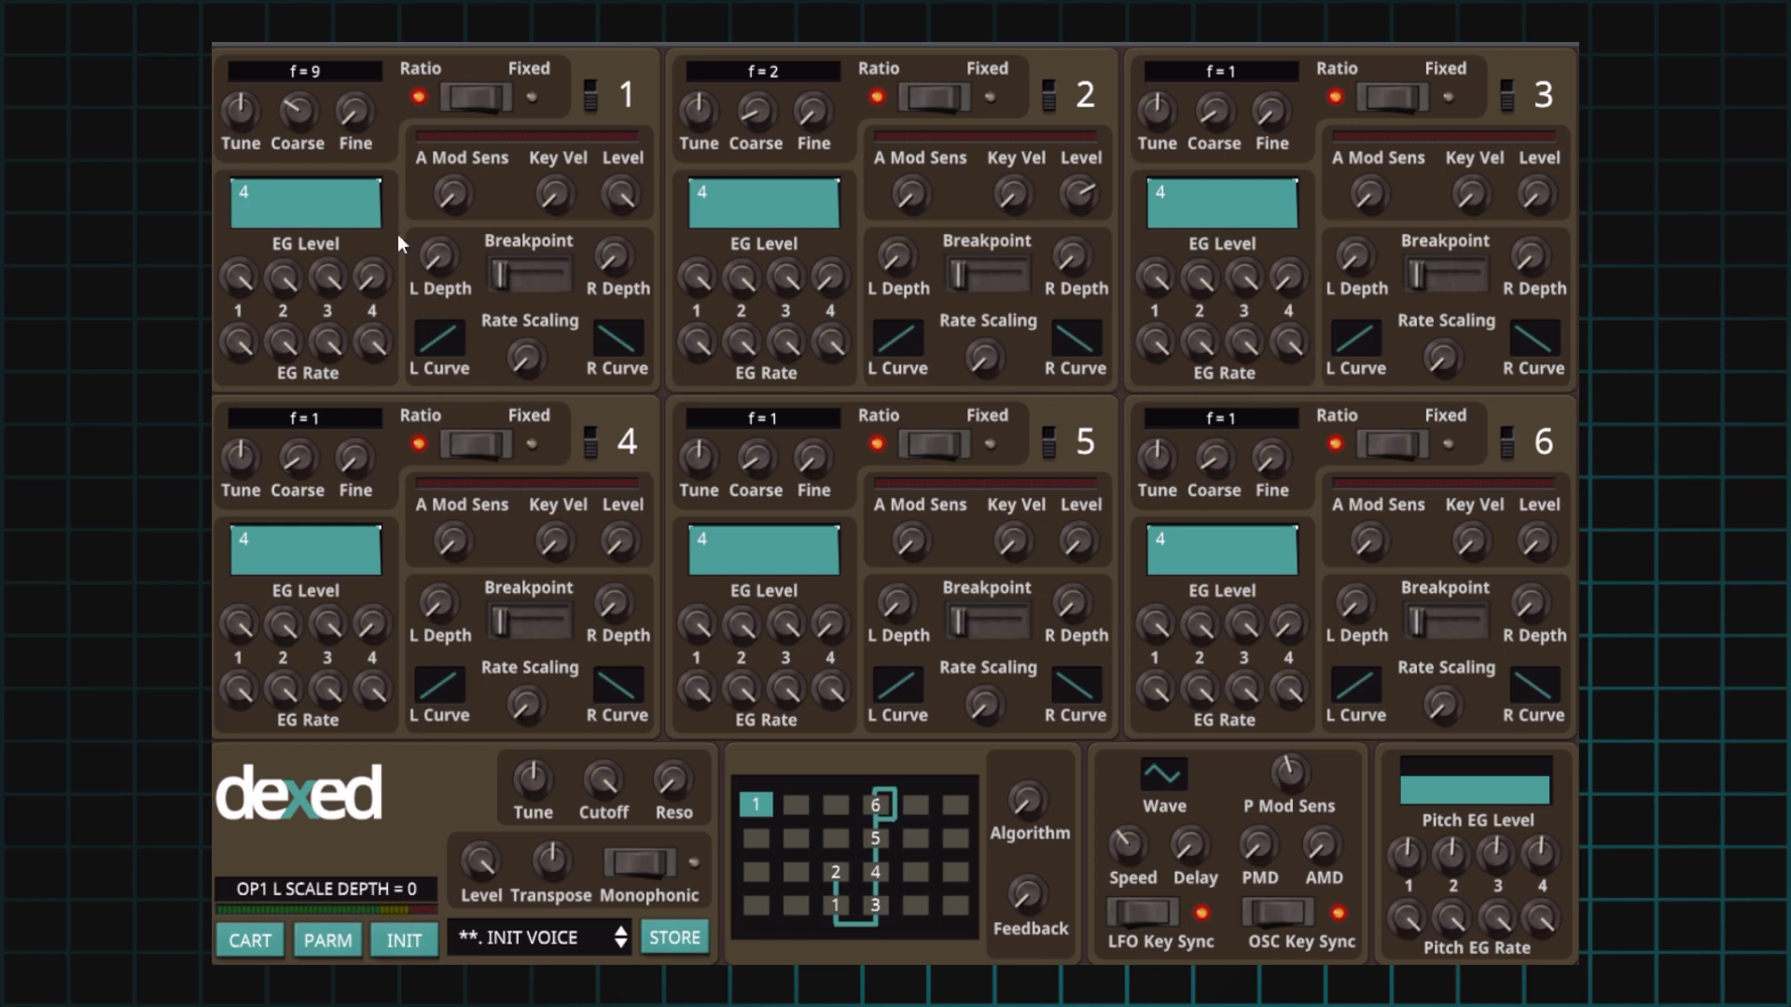
pyautogui.moveTo(306, 98); pyautogui.dragTo(290, 178)
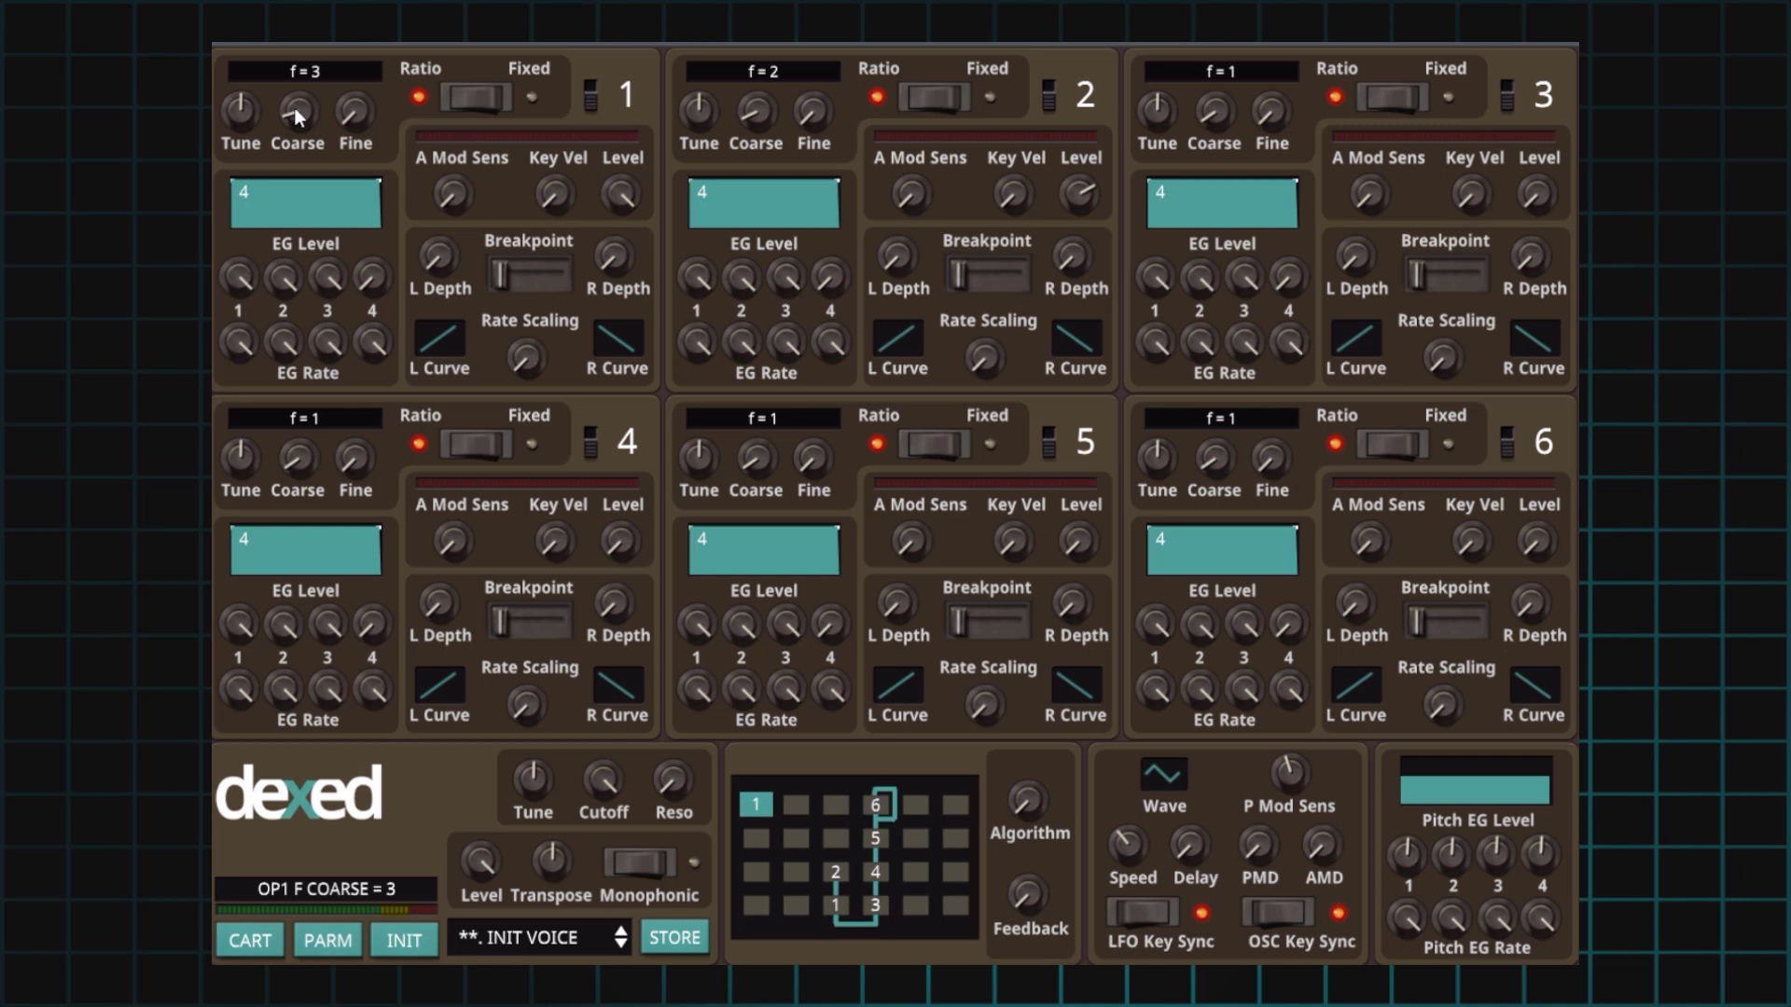
# - Switch operator 1's coarse ratio to 1, then 2, then back to 3 to compare
pyautogui.moveTo(297, 116); pyautogui.dragTo(295, 140)
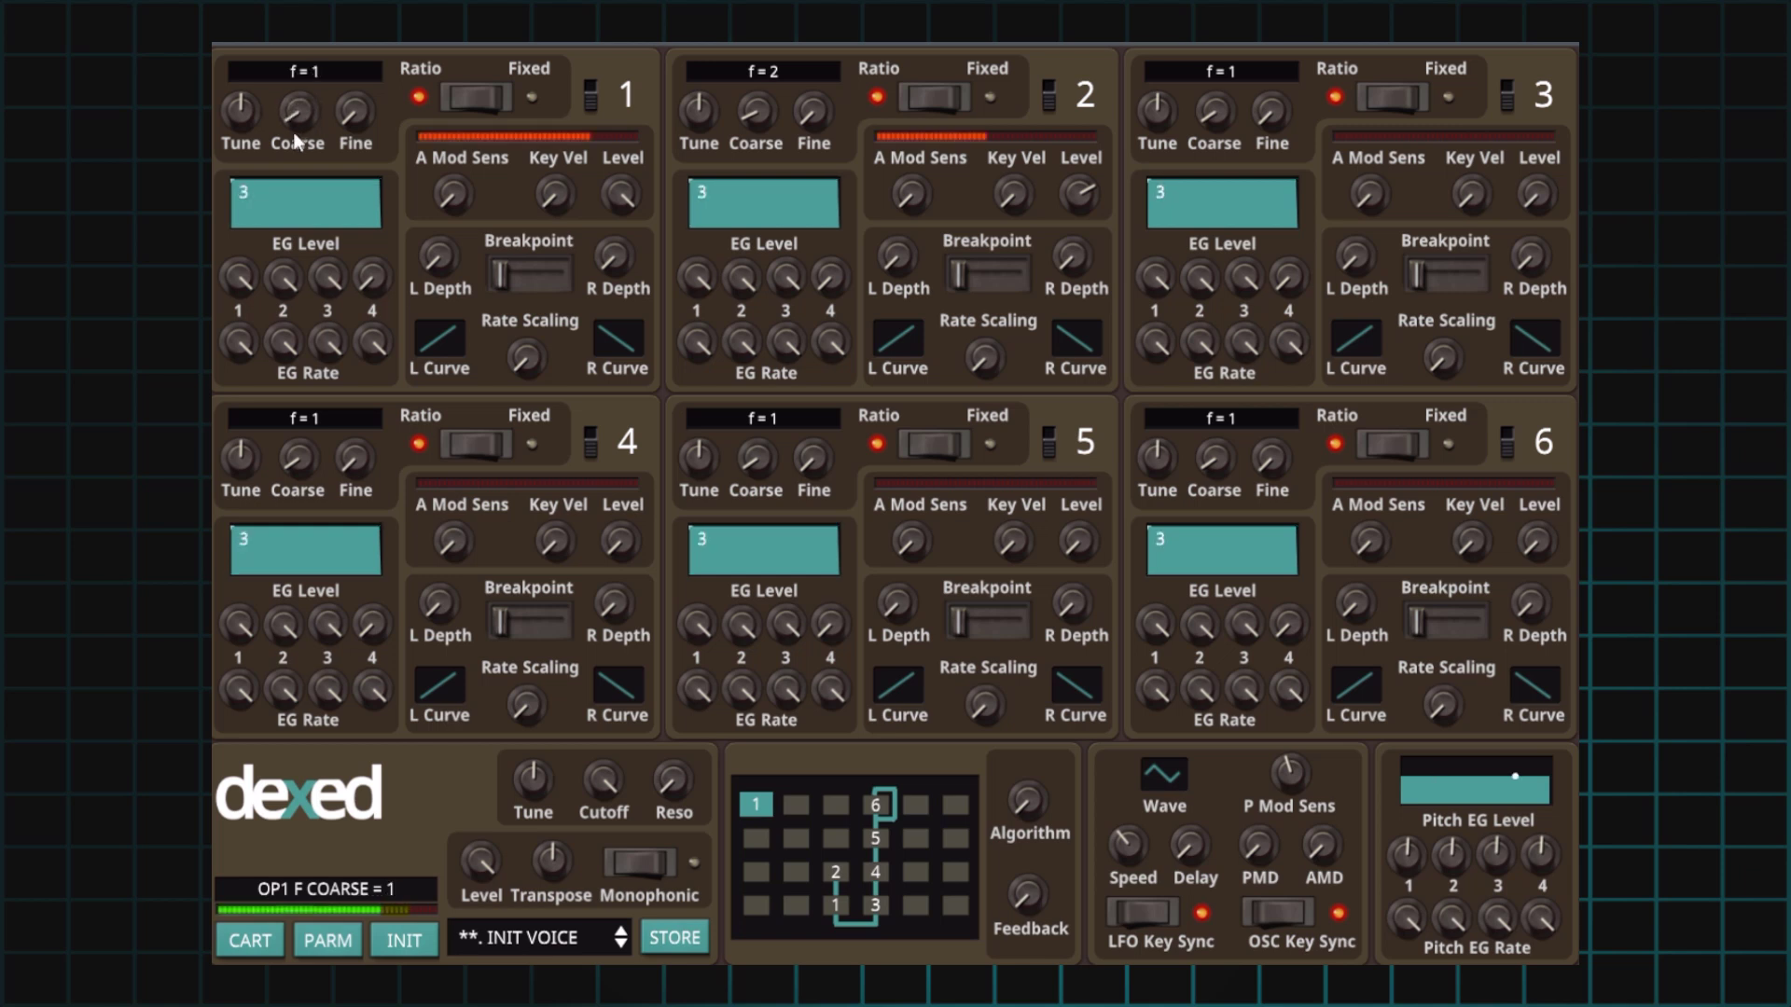
pyautogui.moveTo(292, 122); pyautogui.dragTo(289, 110)
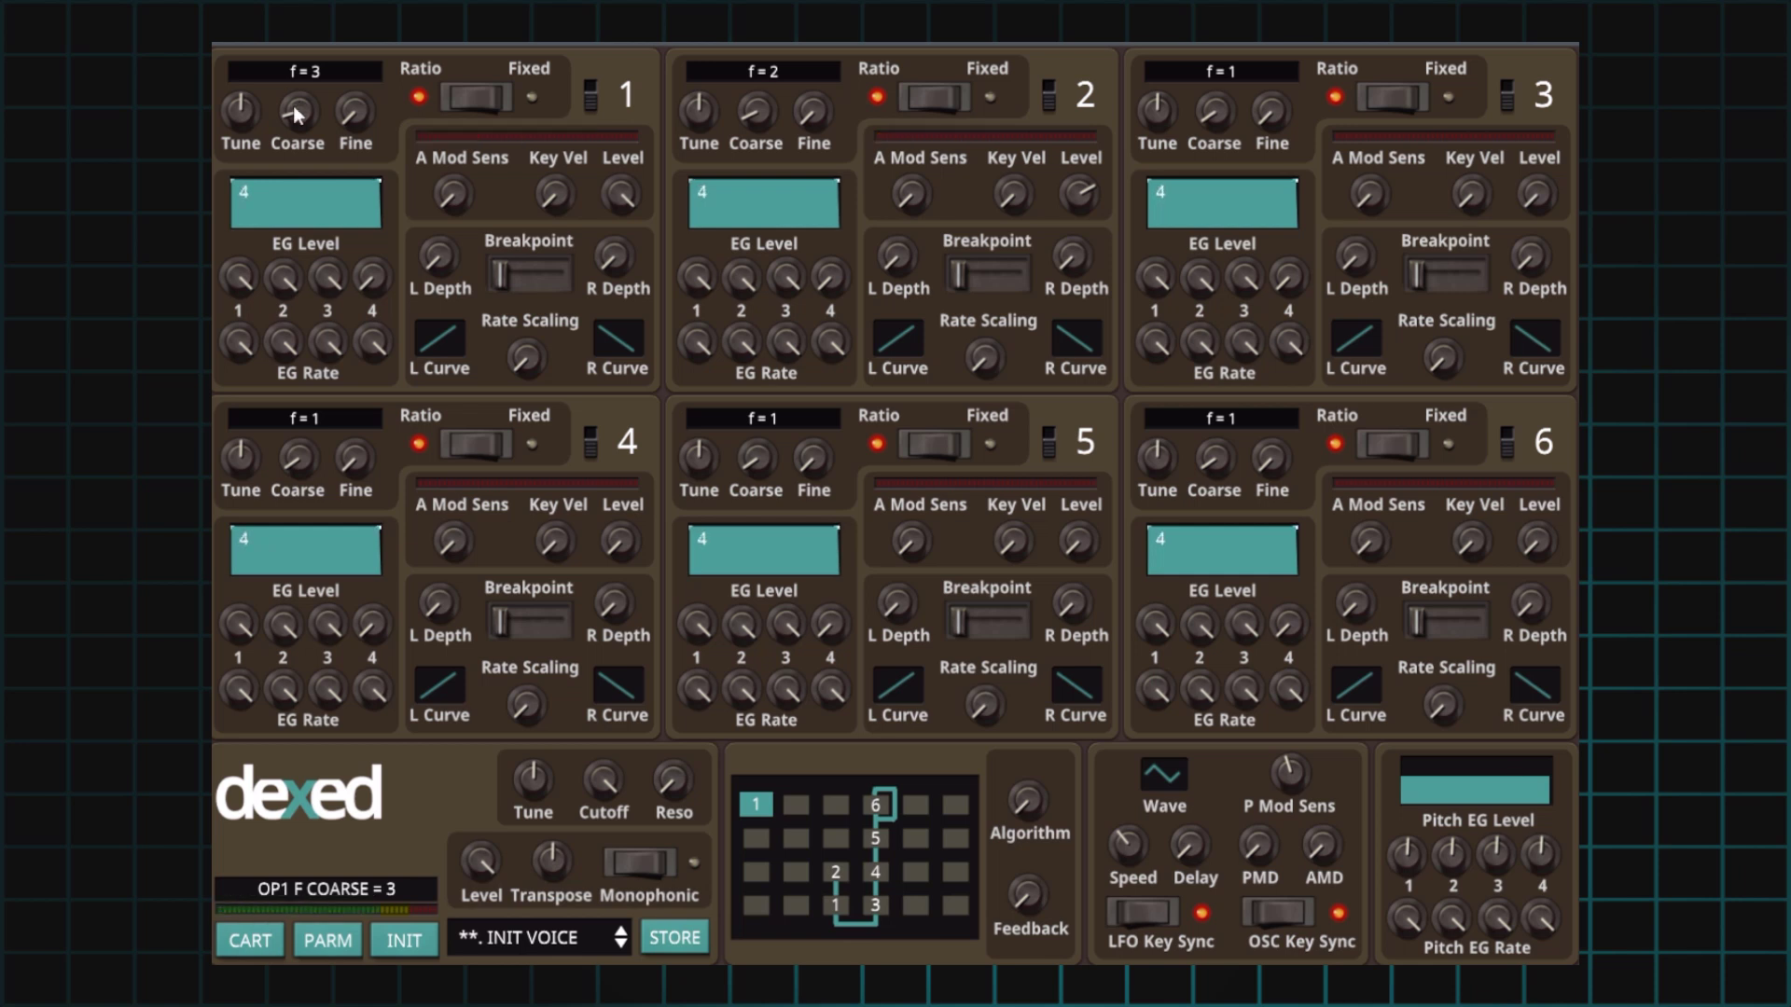
pyautogui.moveTo(295, 114)
pyautogui.mouseDown()
pyautogui.moveTo(298, 129)
pyautogui.moveTo(298, 89)
pyautogui.mouseUp()
pyautogui.scroll(2, 298, 89)
# - Reinitialise the voice, set operator 2's ratio to 2 and raise its level to about 45
pyautogui.click(405, 941)
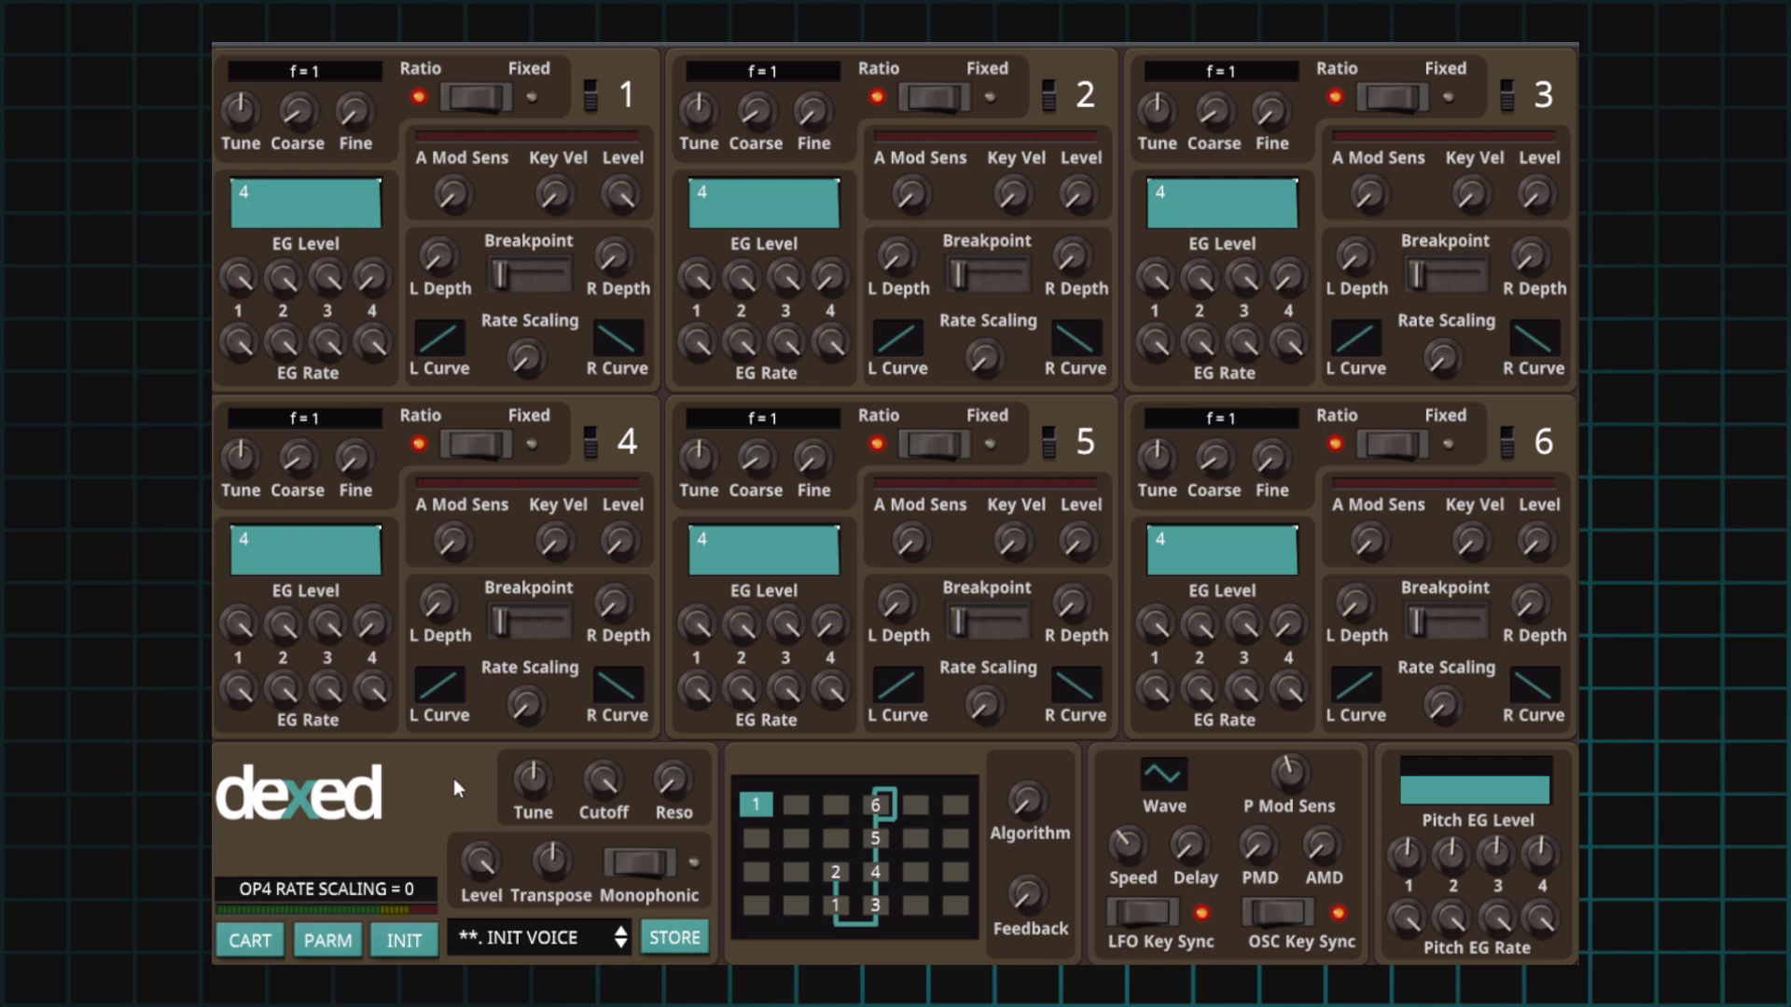
pyautogui.moveTo(1042, 818)
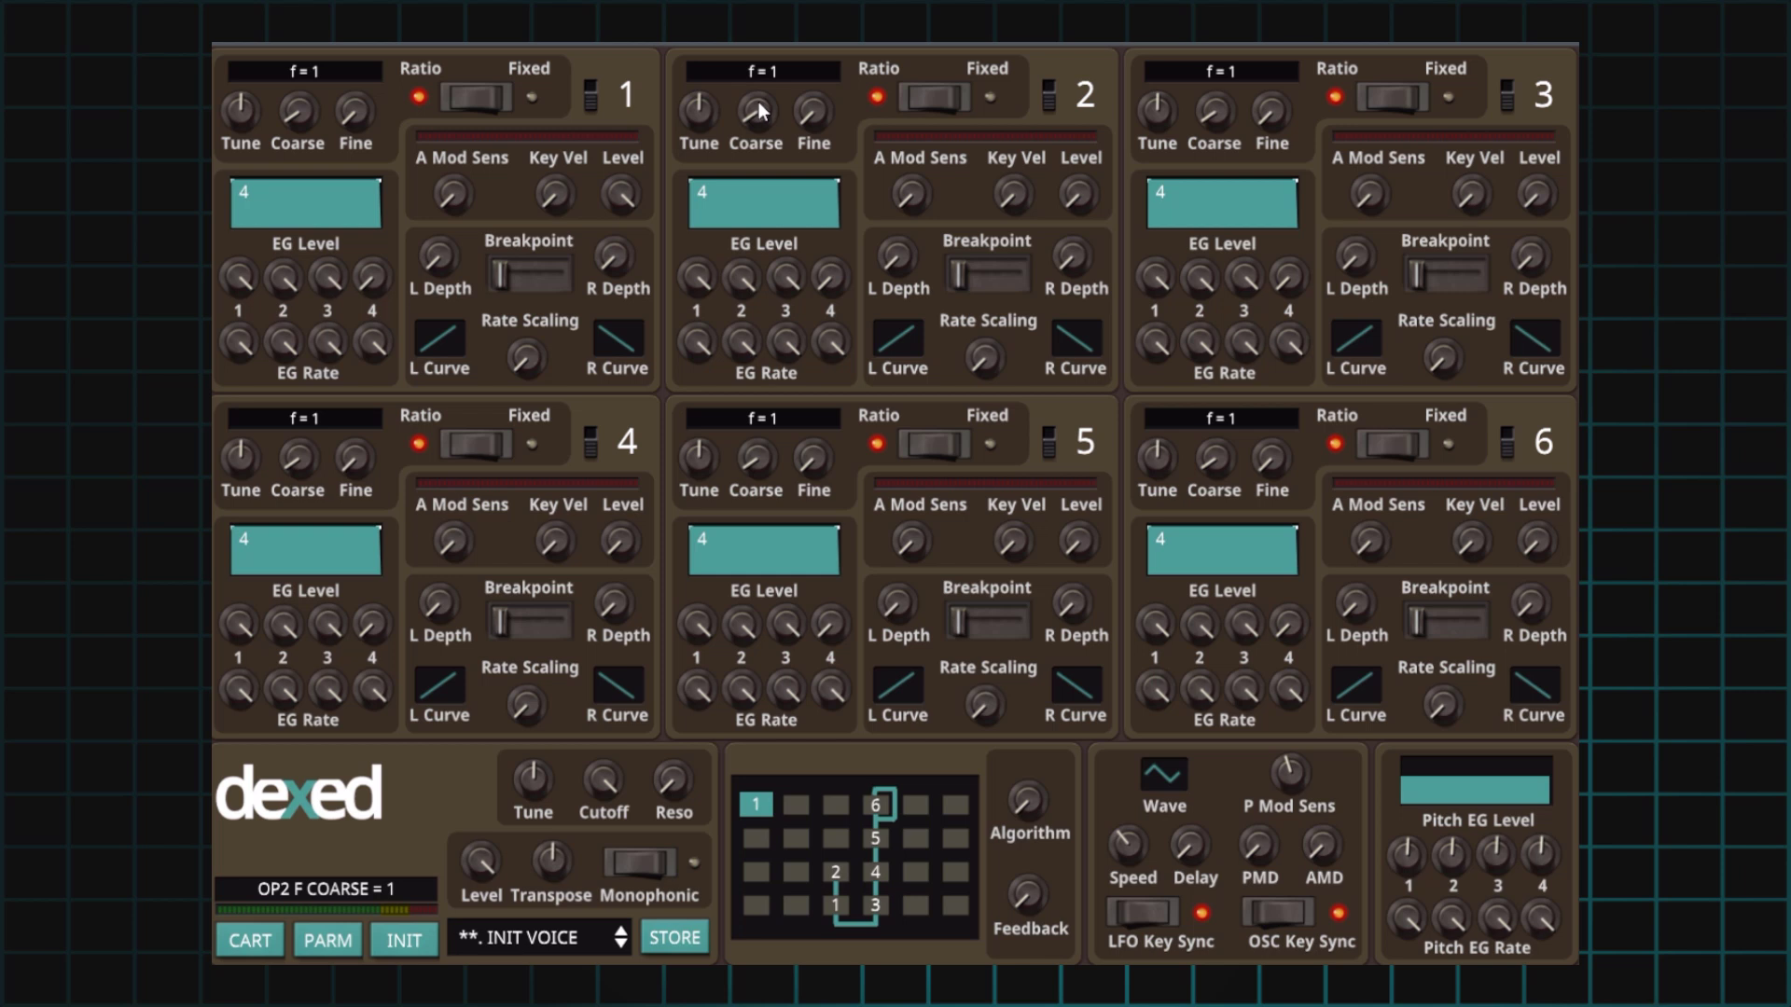
pyautogui.moveTo(764, 113); pyautogui.dragTo(764, 108)
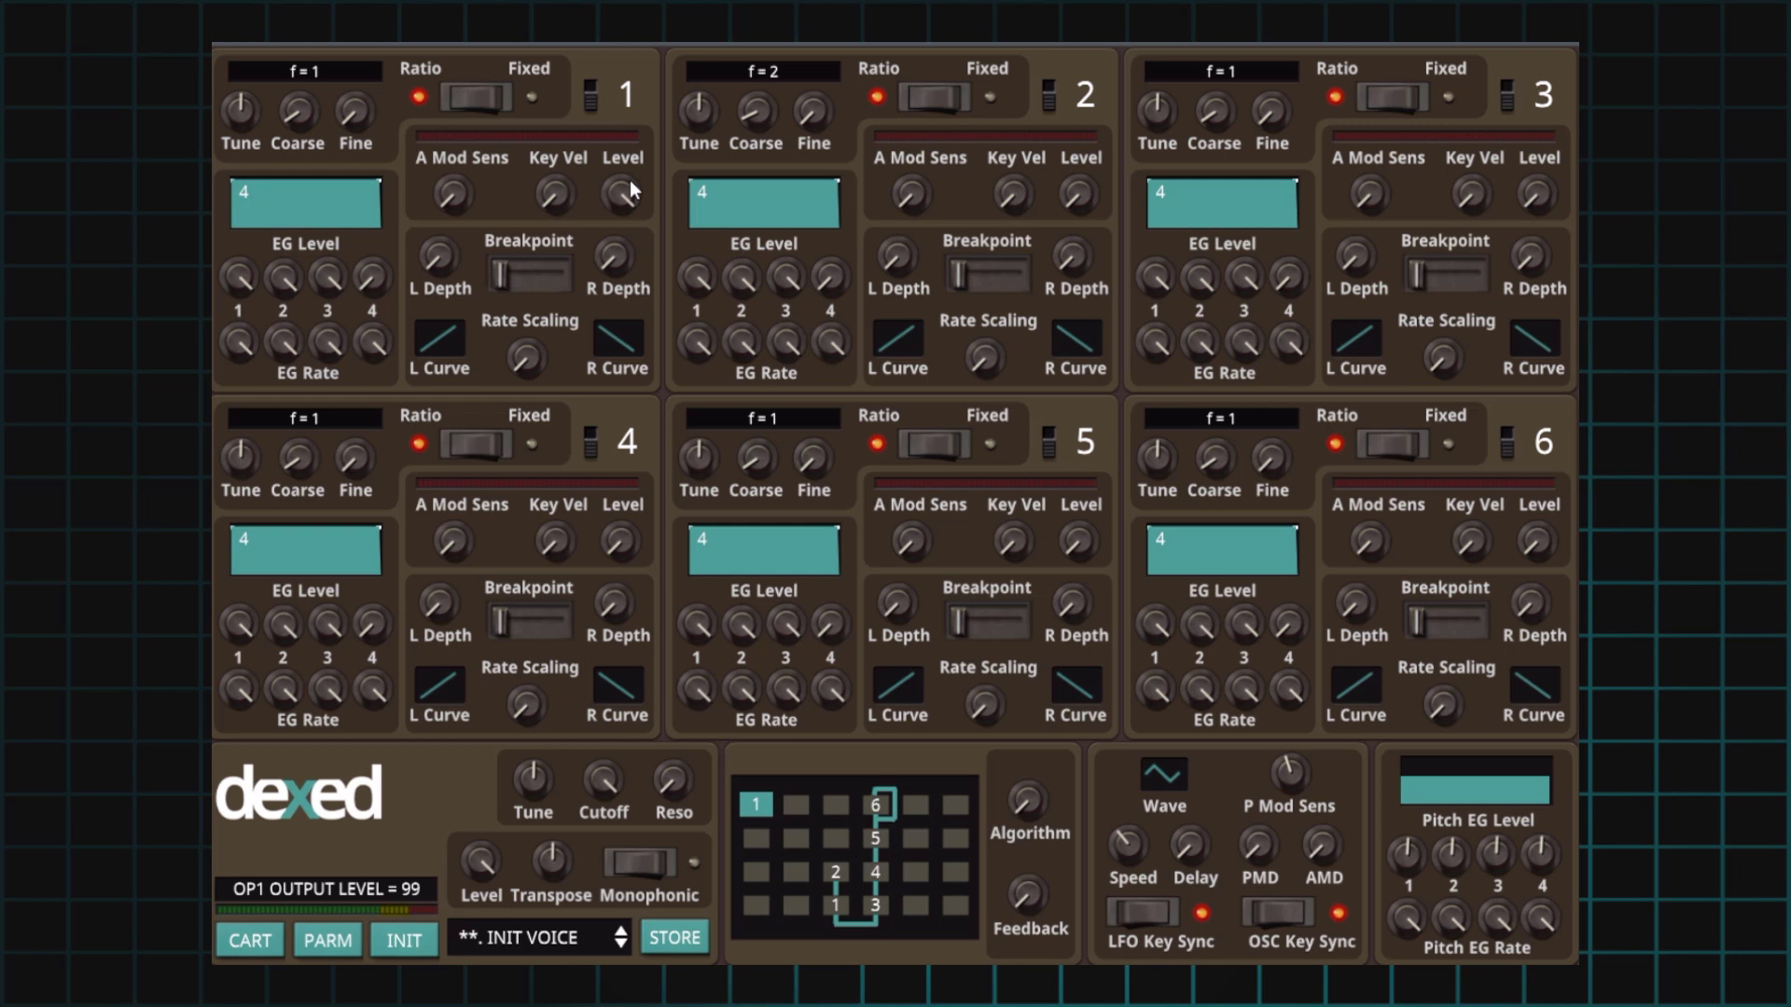
pyautogui.moveTo(1077, 195); pyautogui.dragTo(1079, 138)
# - Sweep operator 2's level up to 64, down to 46, then back up to about 71
pyautogui.moveTo(1080, 187); pyautogui.dragTo(1100, 91)
pyautogui.moveTo(1087, 189)
pyautogui.moveTo(1082, 199); pyautogui.dragTo(1069, 298)
pyautogui.moveTo(1077, 196); pyautogui.dragTo(1077, 168)
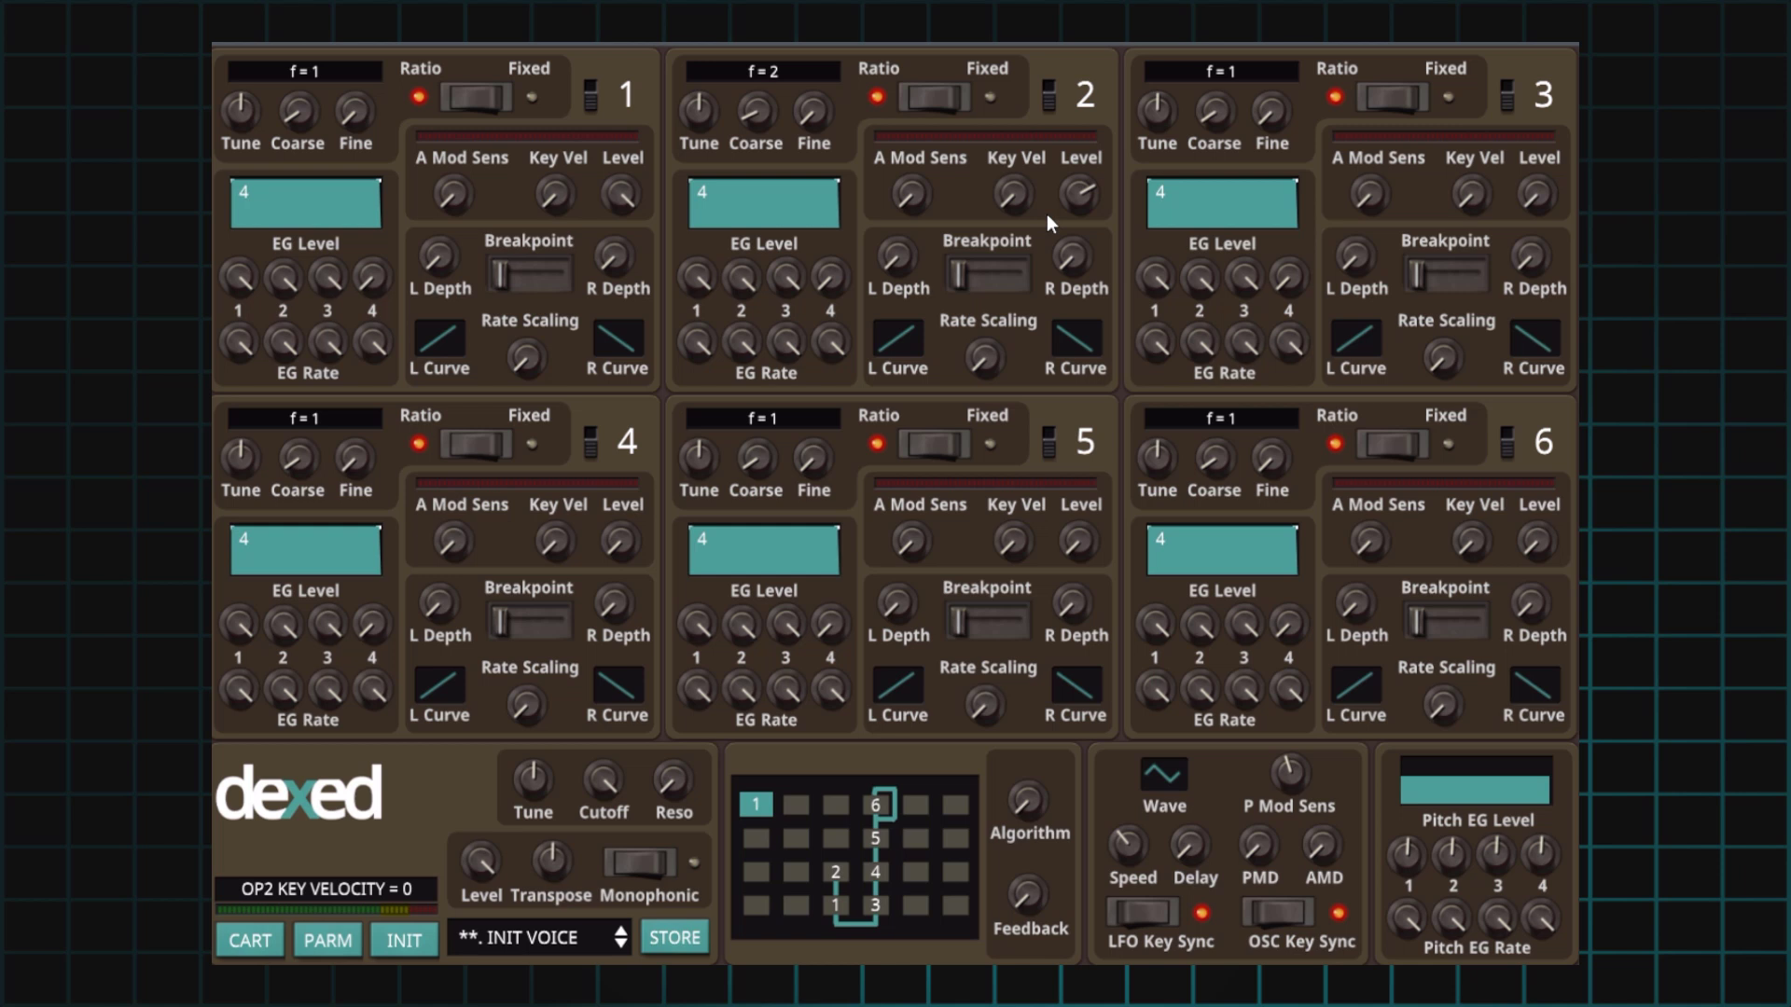
# - Audition operator 2's level from 71 up to 76, then down into the mid-40s
pyautogui.moveTo(1058, 213)
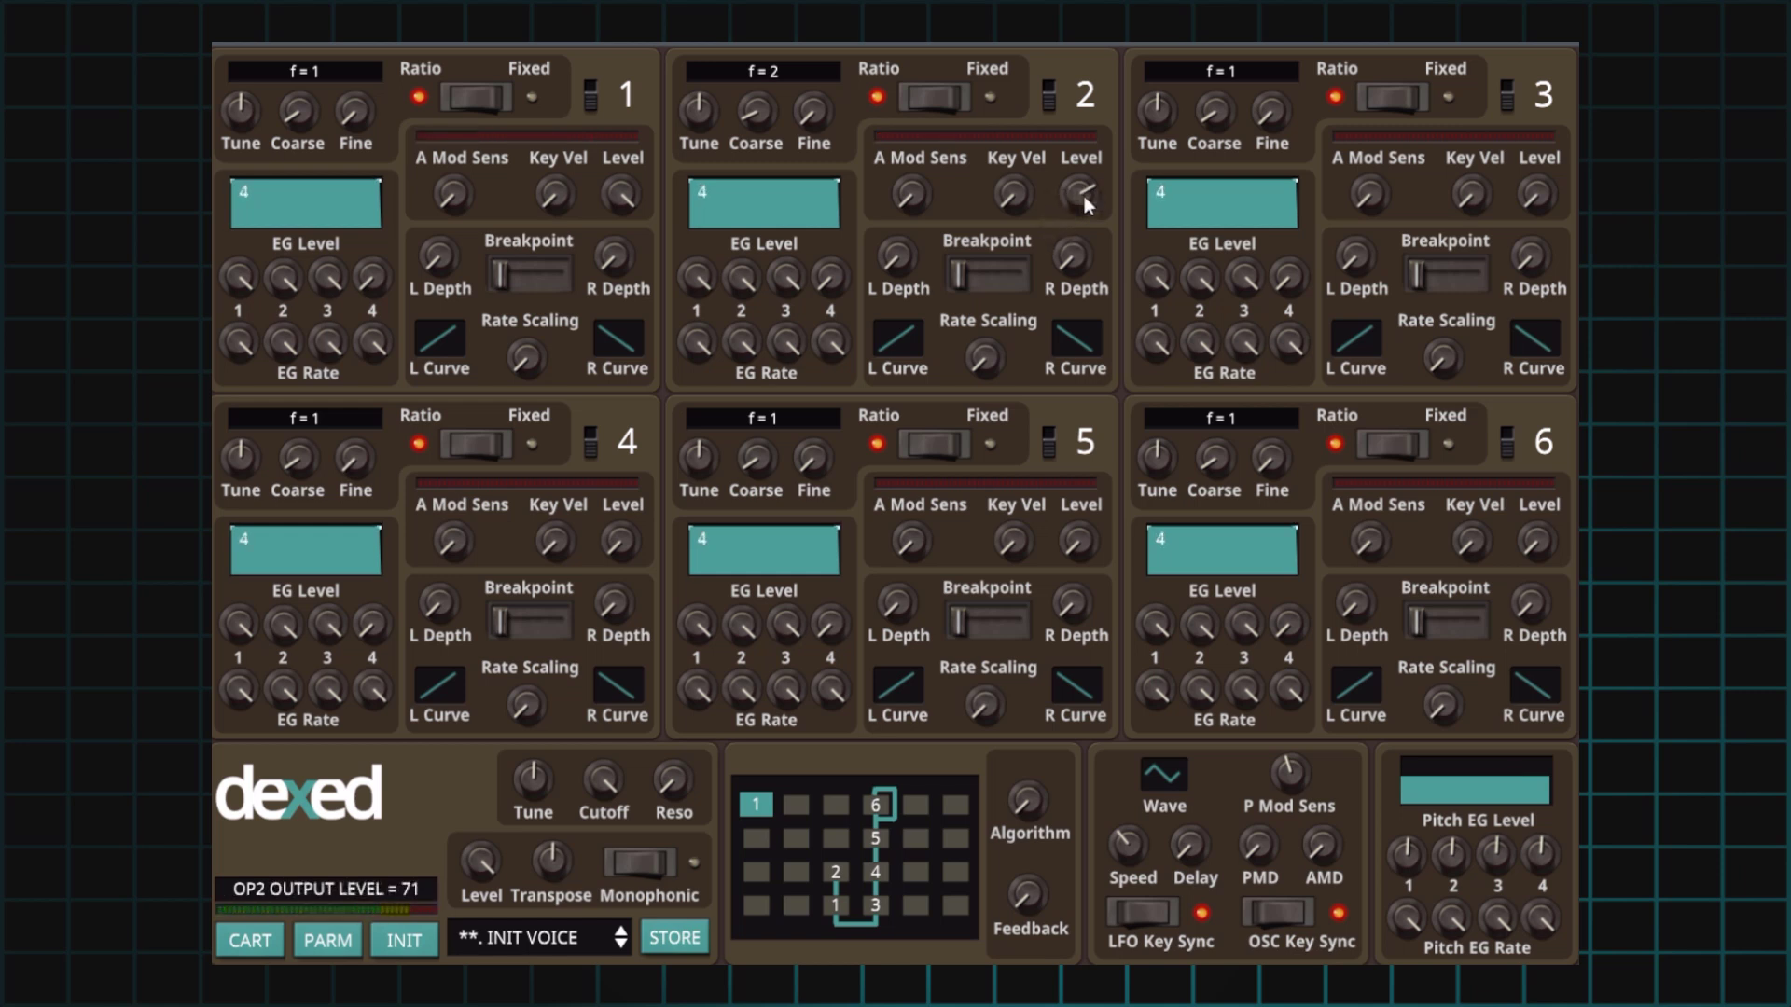
pyautogui.moveTo(1085, 196); pyautogui.dragTo(1078, 167)
pyautogui.moveTo(1079, 167); pyautogui.dragTo(1072, 302)
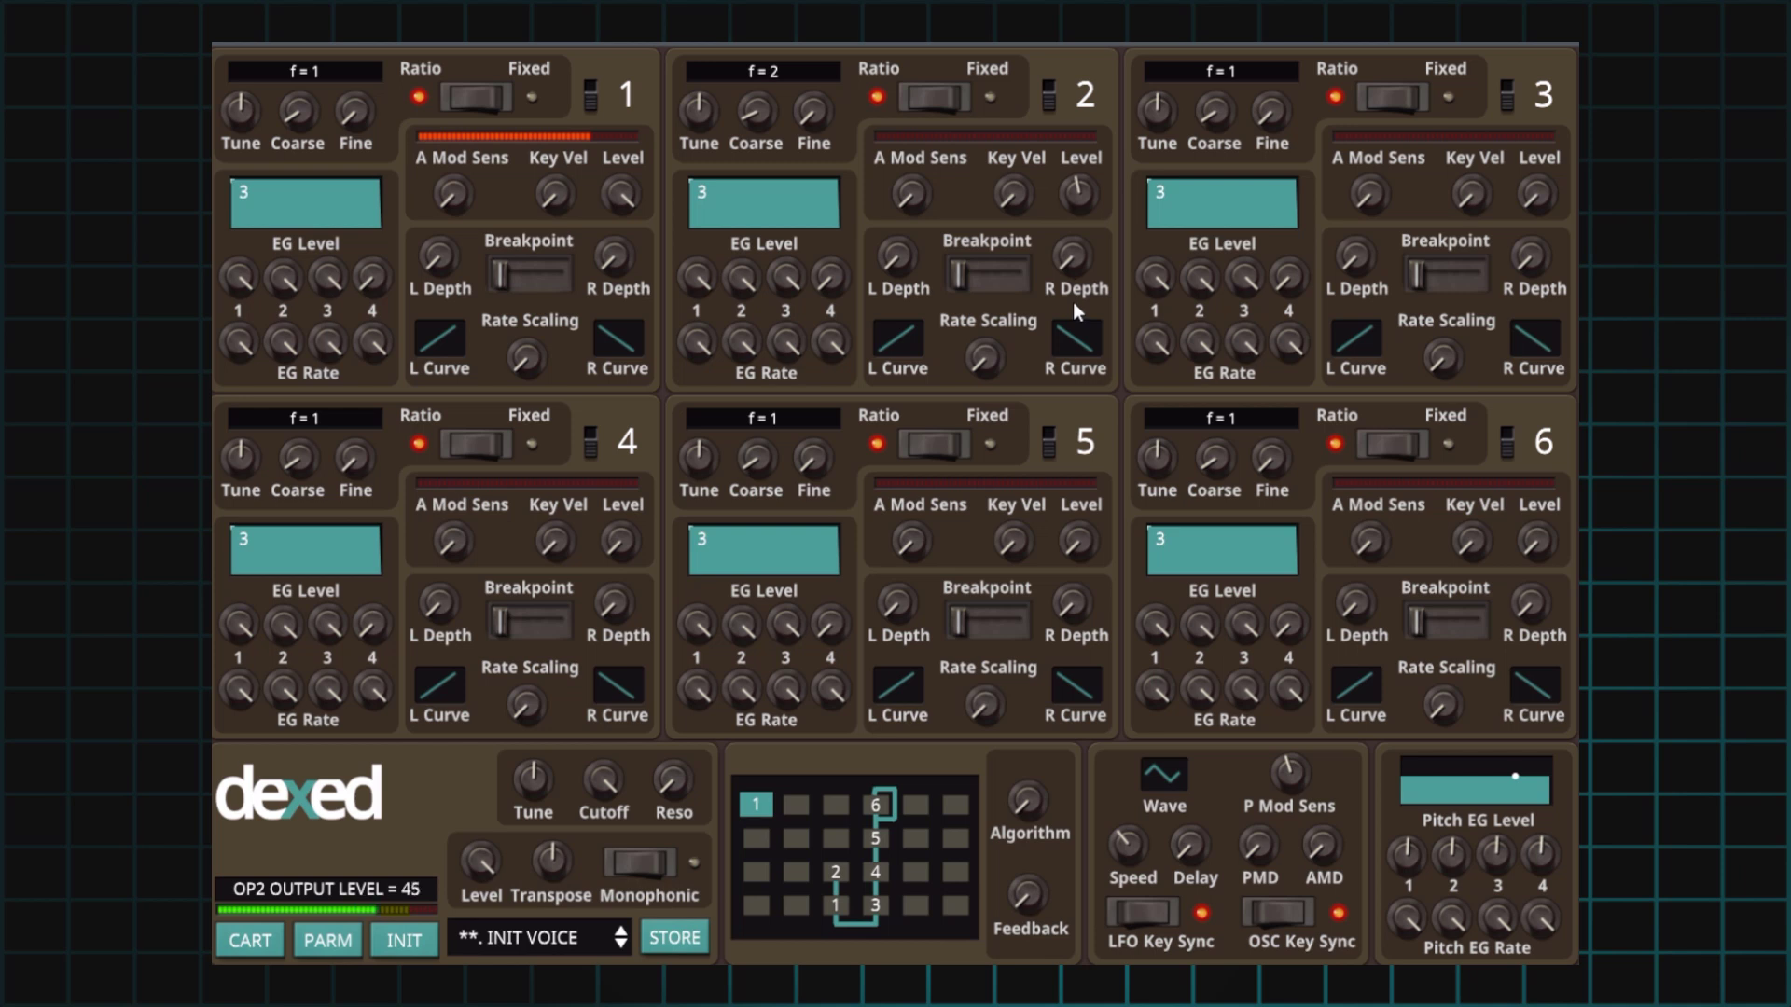
pyautogui.moveTo(1075, 198)
pyautogui.mouseDown()
pyautogui.moveTo(1078, 162)
pyautogui.moveTo(1083, 202)
pyautogui.mouseUp()
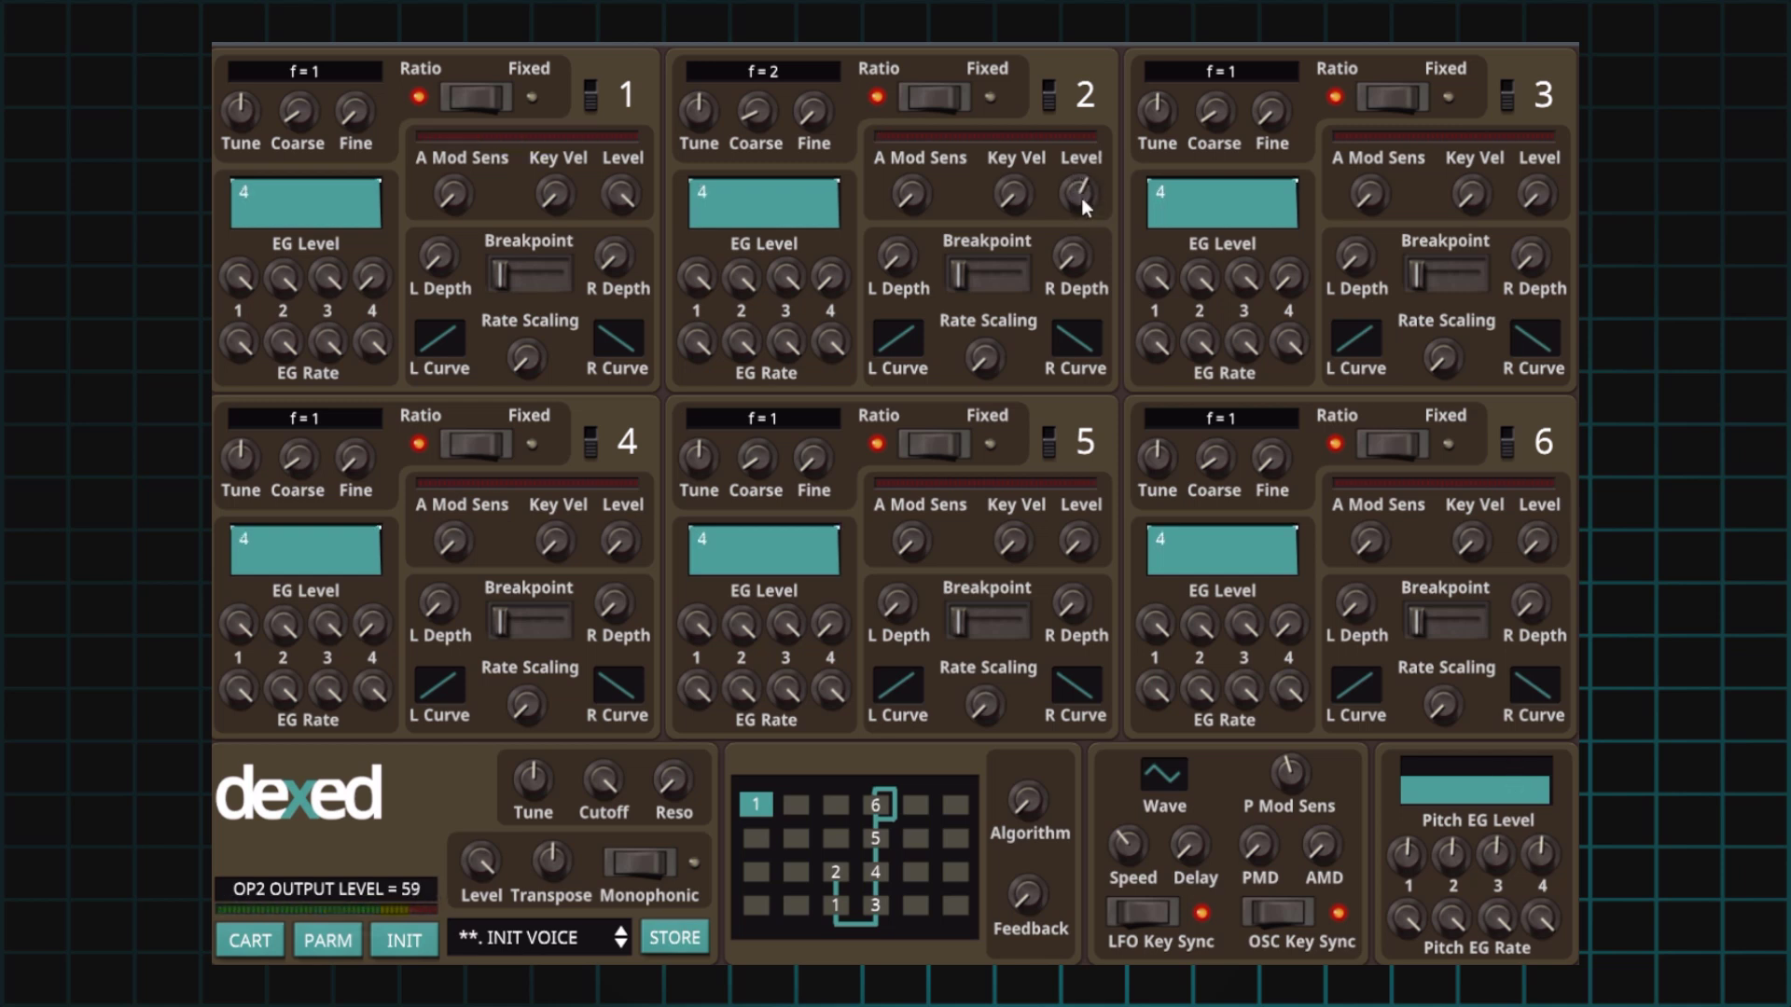
# - Reset the voice to the initial patch, raise feedback slightly, and select algorithm 2
pyautogui.click(417, 944)
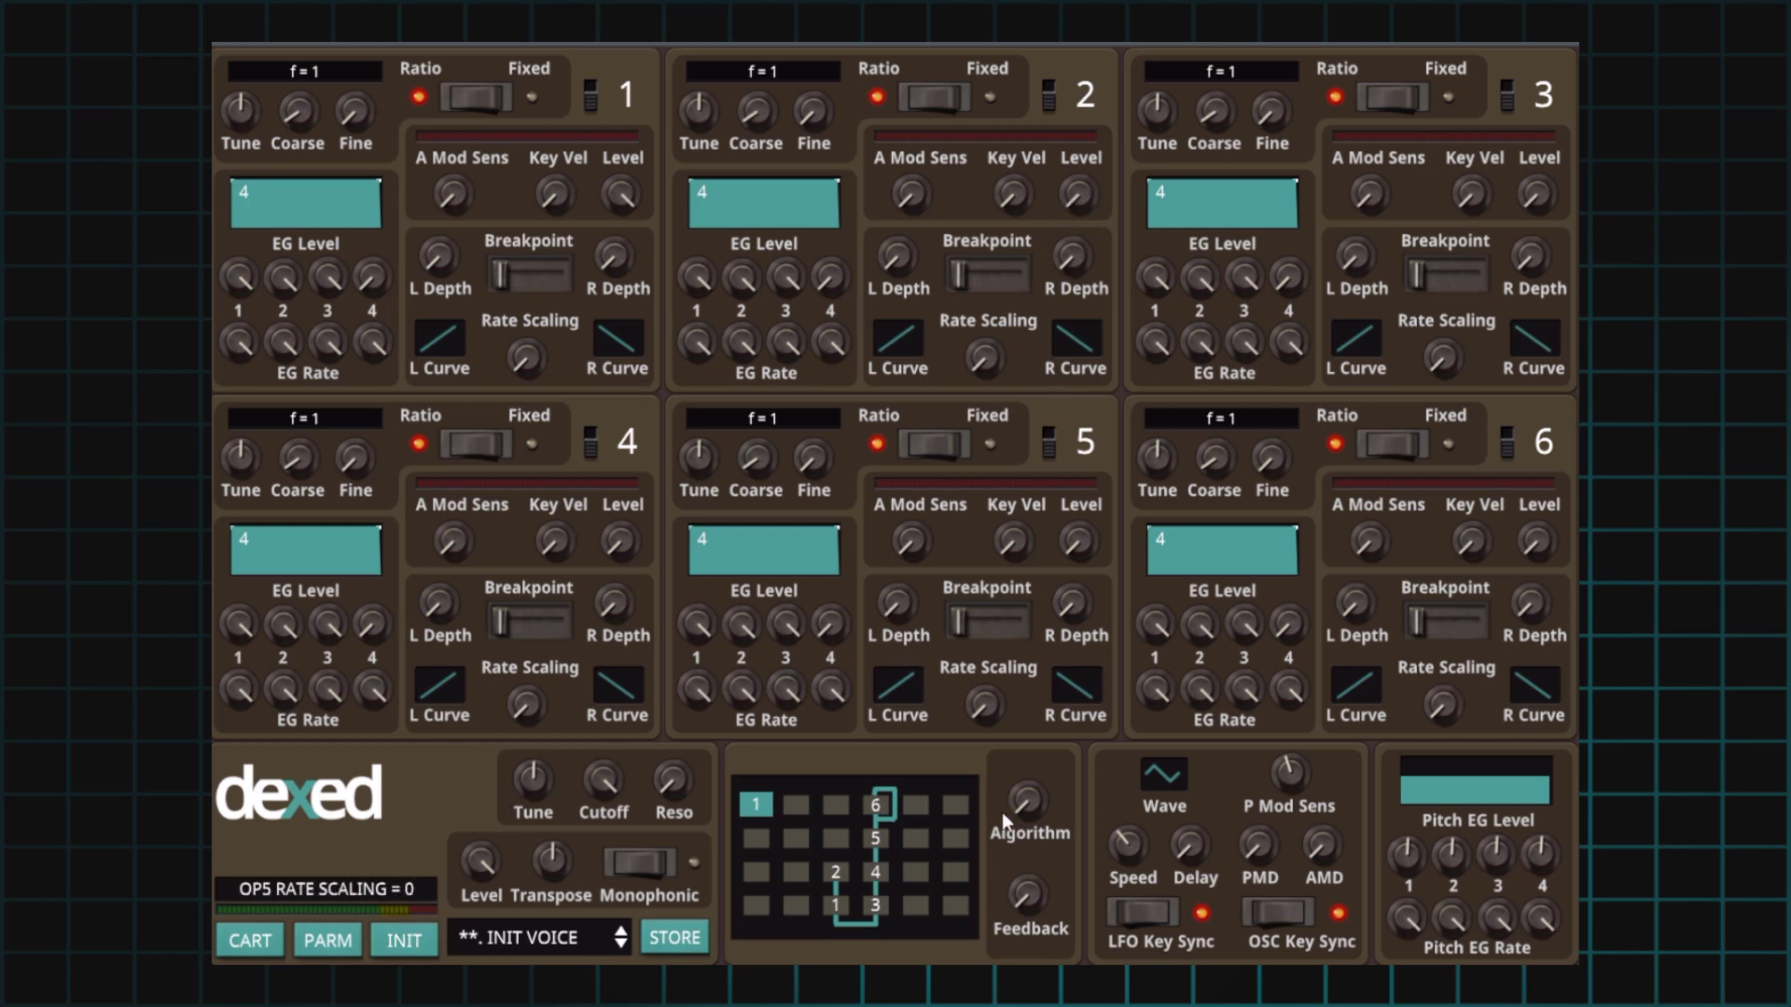
pyautogui.moveTo(1024, 890); pyautogui.dragTo(1086, 662)
pyautogui.moveTo(1025, 813); pyautogui.dragTo(1031, 786)
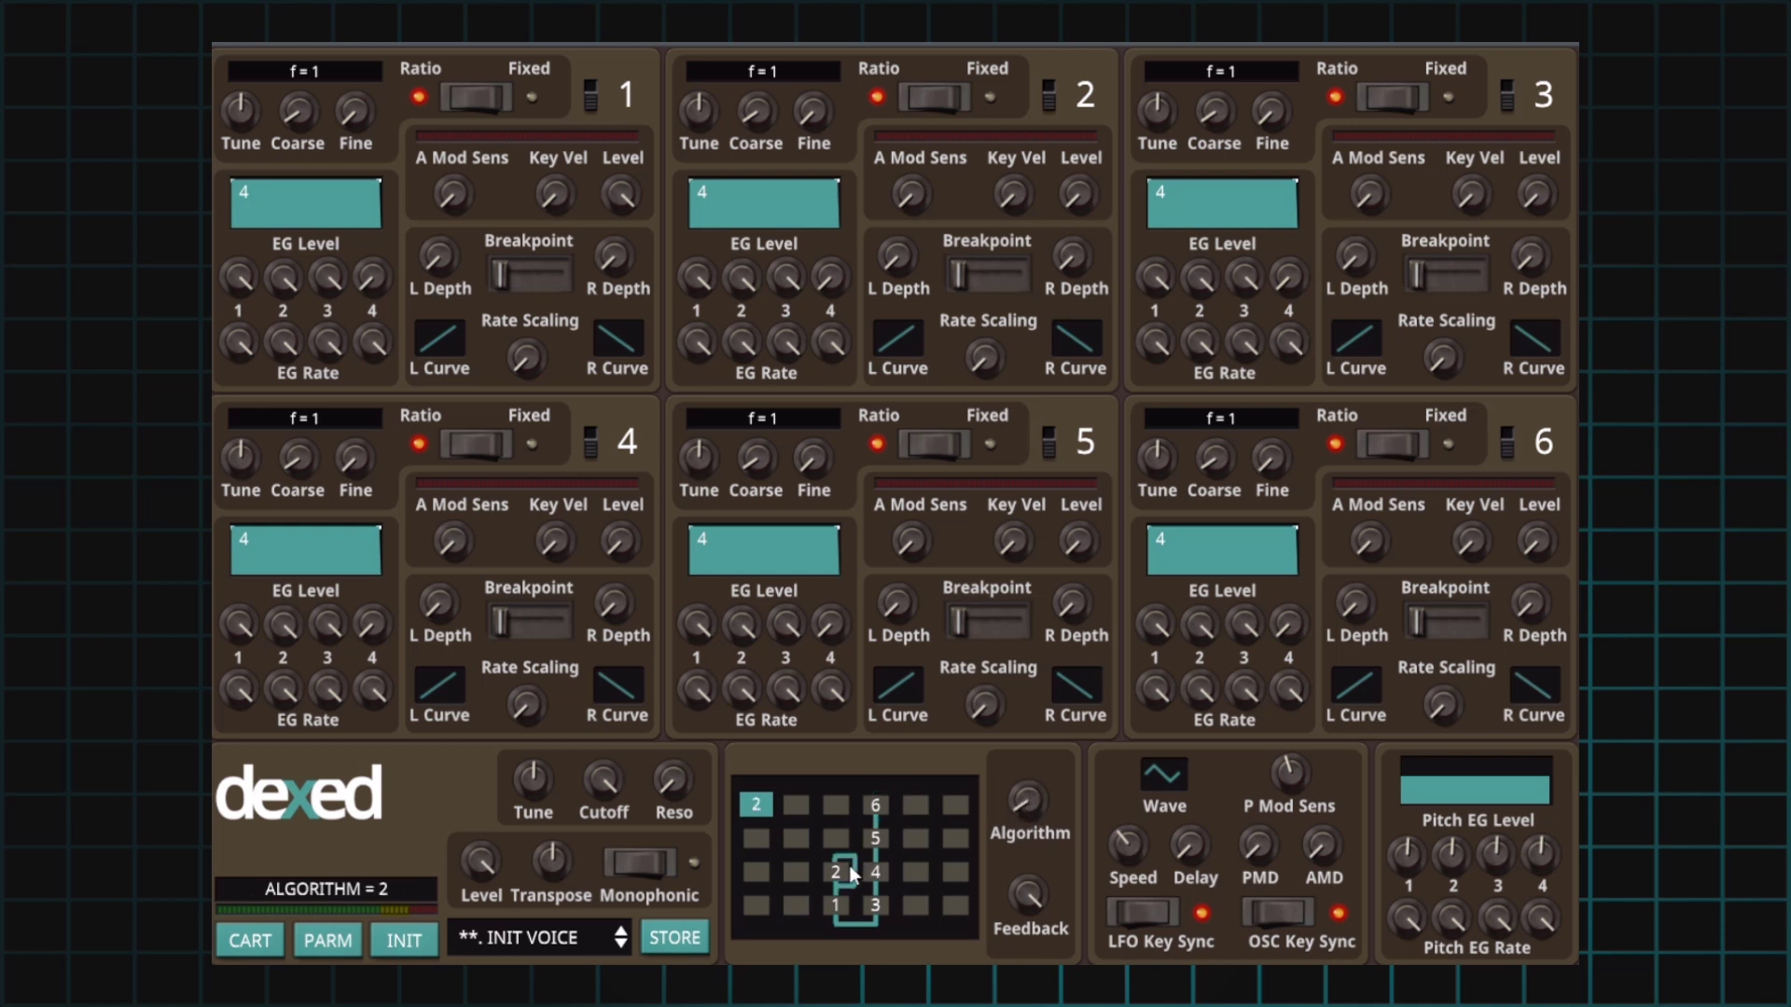
# - Bring operator 2's output level up, then trim it back to about 68
pyautogui.moveTo(1079, 196)
pyautogui.mouseDown()
pyautogui.moveTo(1090, 118)
pyautogui.moveTo(1079, 187)
pyautogui.moveTo(1079, 168)
pyautogui.mouseUp()
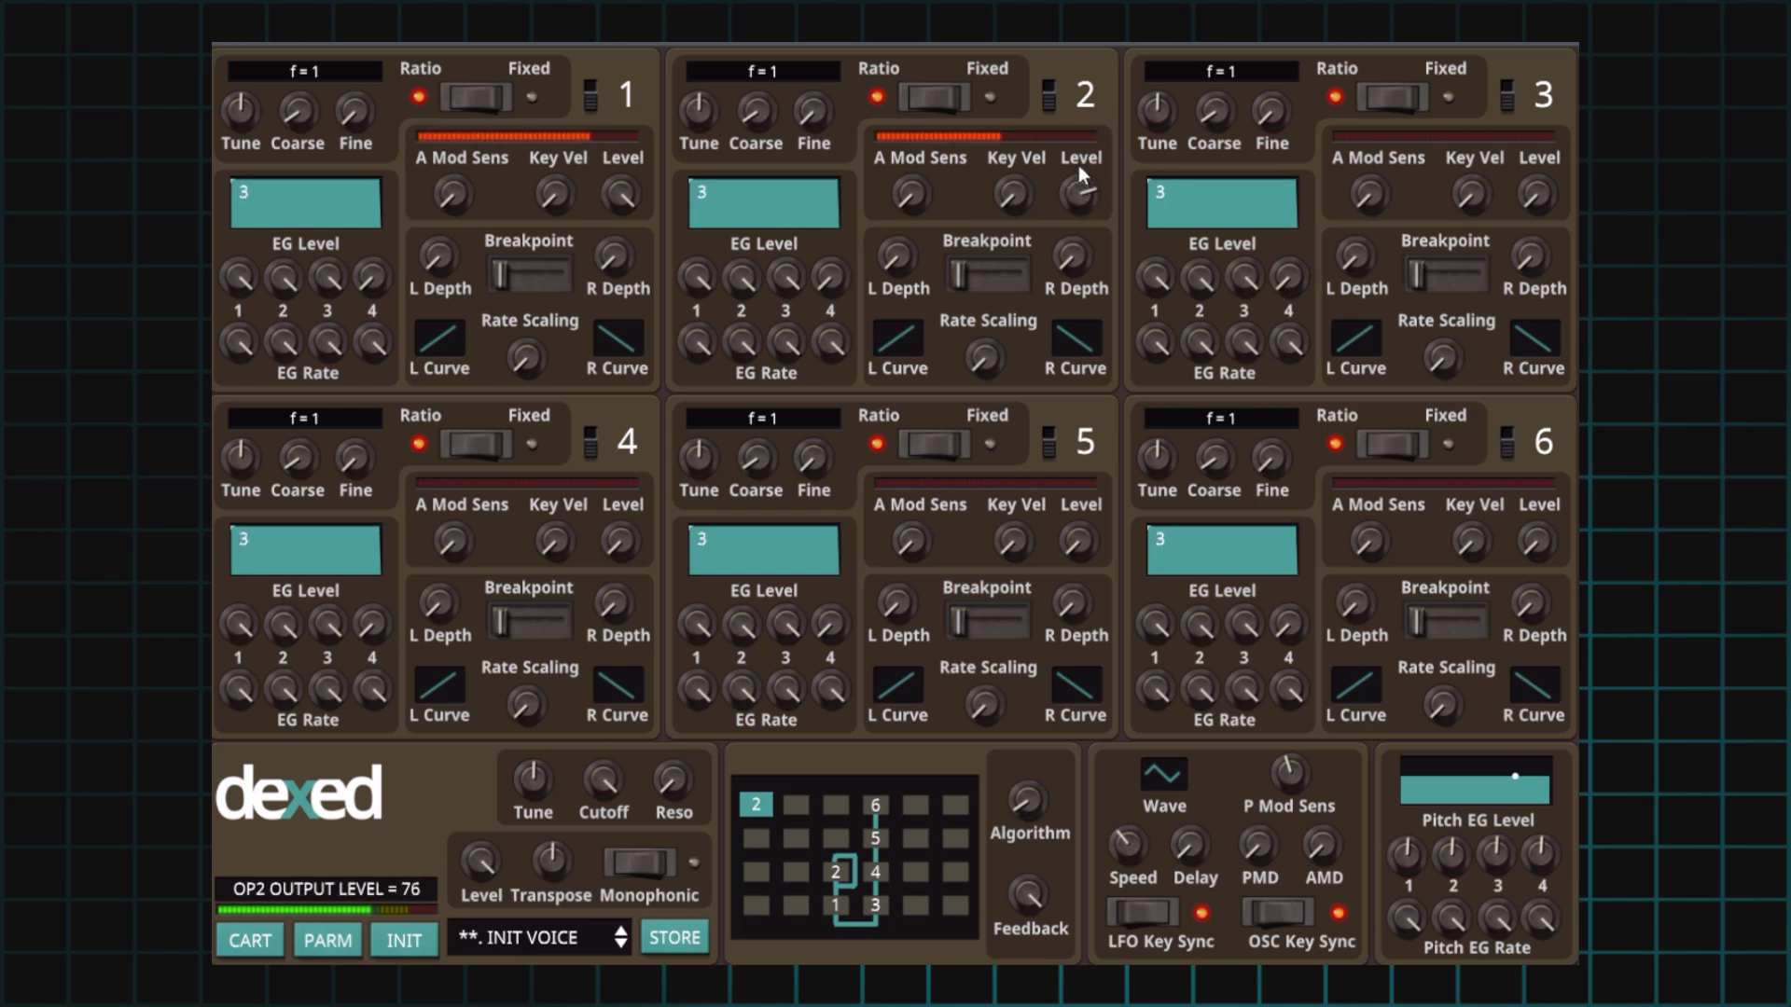
pyautogui.scroll(2, 1078, 191)
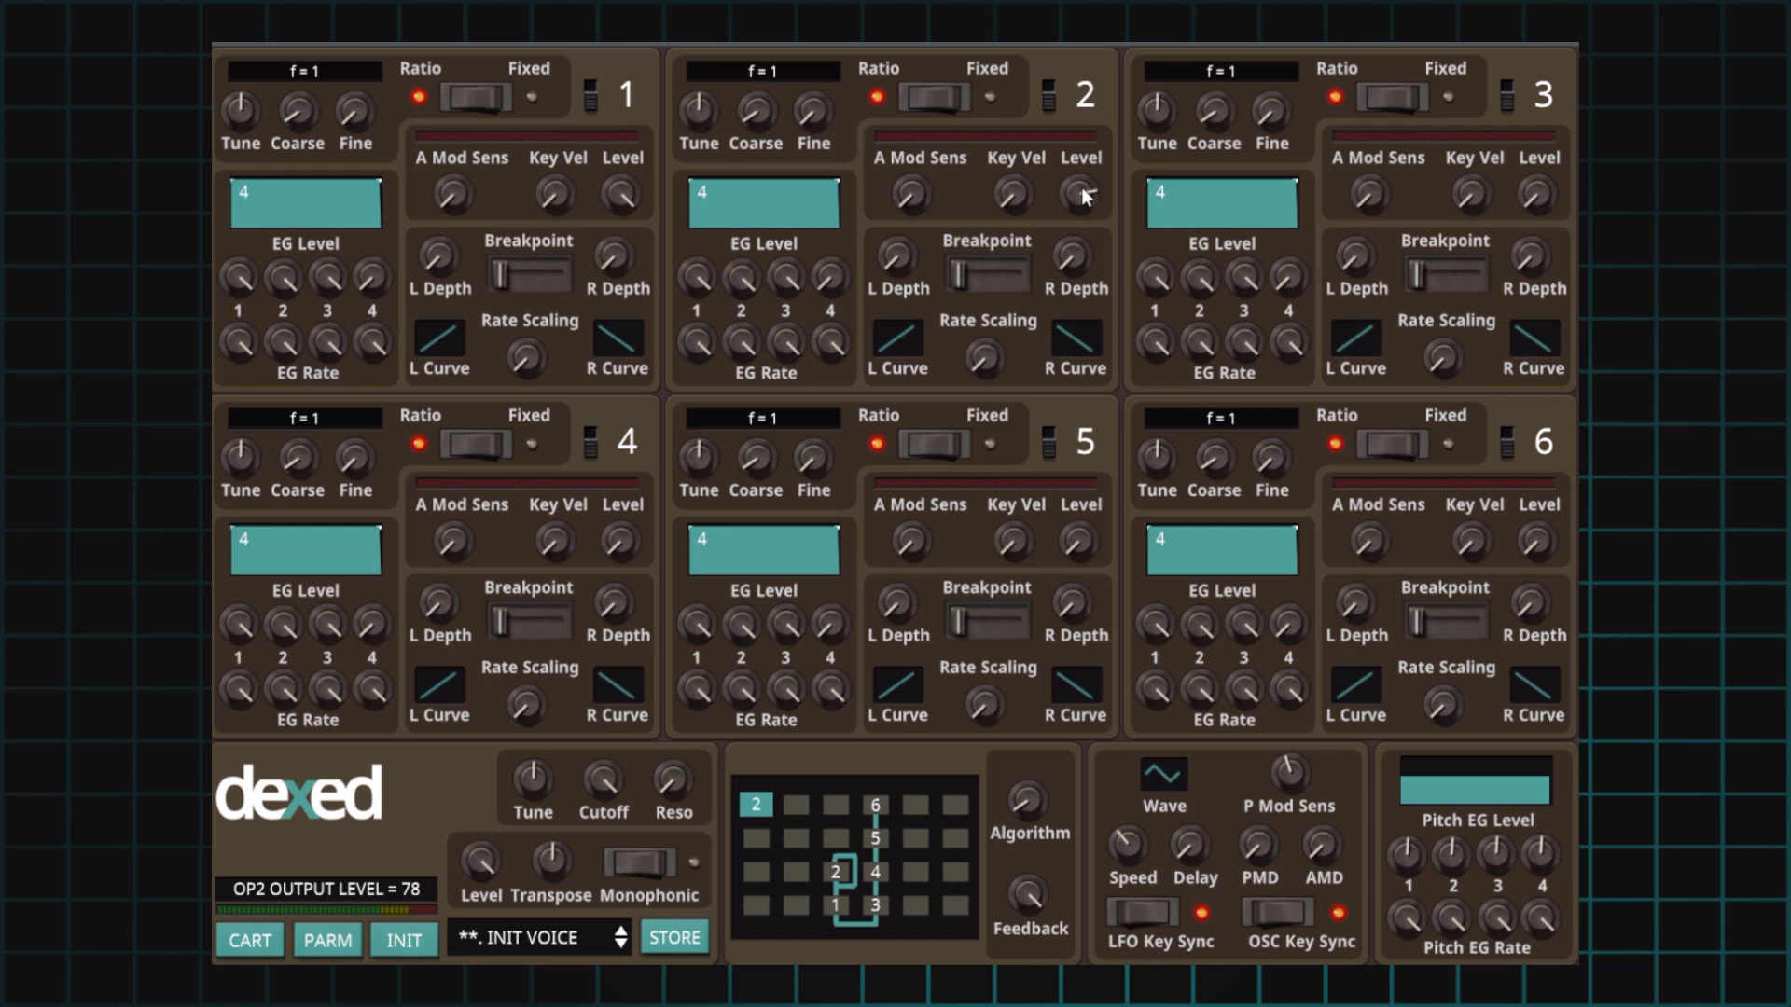
pyautogui.moveTo(1085, 196); pyautogui.dragTo(1078, 228)
pyautogui.moveTo(1076, 230)
pyautogui.mouseDown()
pyautogui.moveTo(1077, 266)
pyautogui.moveTo(1069, 206)
pyautogui.moveTo(1071, 229)
pyautogui.mouseUp()
# - Sweep operator 2's level between about 48 and 80 while playing, leaving it at 70
pyautogui.moveTo(1082, 192)
pyautogui.mouseDown()
pyautogui.moveTo(1082, 154)
pyautogui.moveTo(1079, 192)
pyautogui.mouseUp()
pyautogui.moveTo(1079, 192); pyautogui.dragTo(1074, 238)
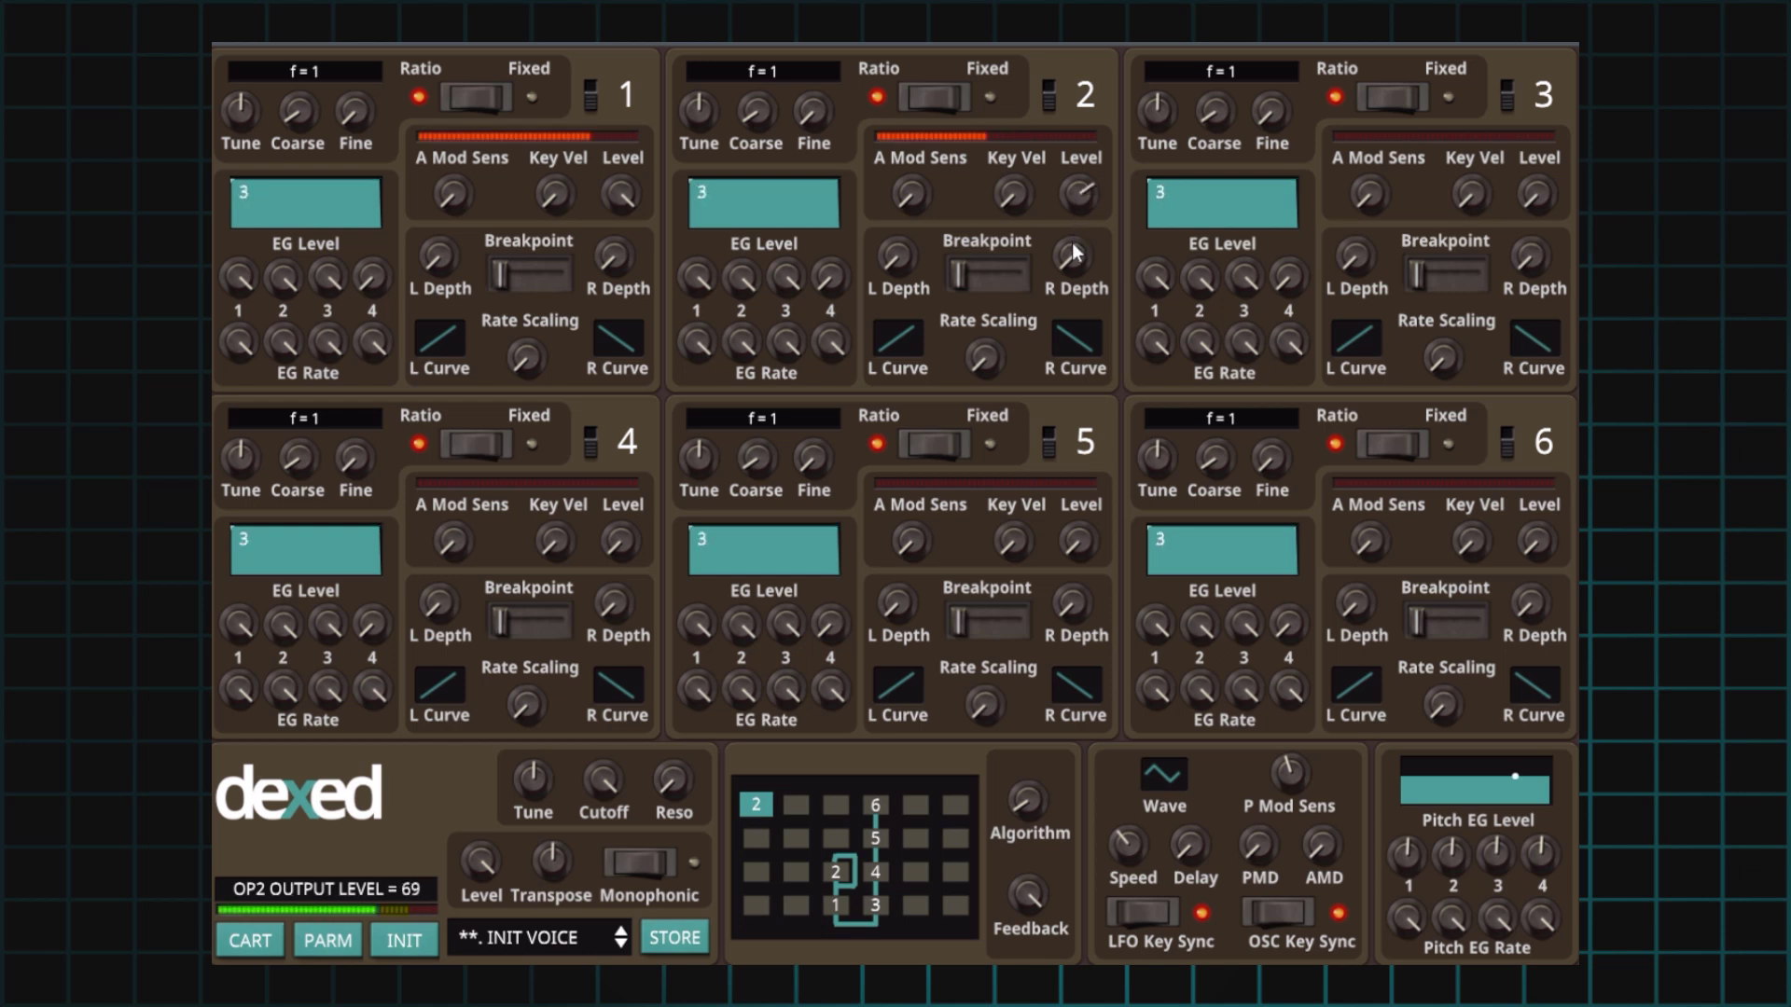
pyautogui.moveTo(1074, 254); pyautogui.dragTo(1073, 220)
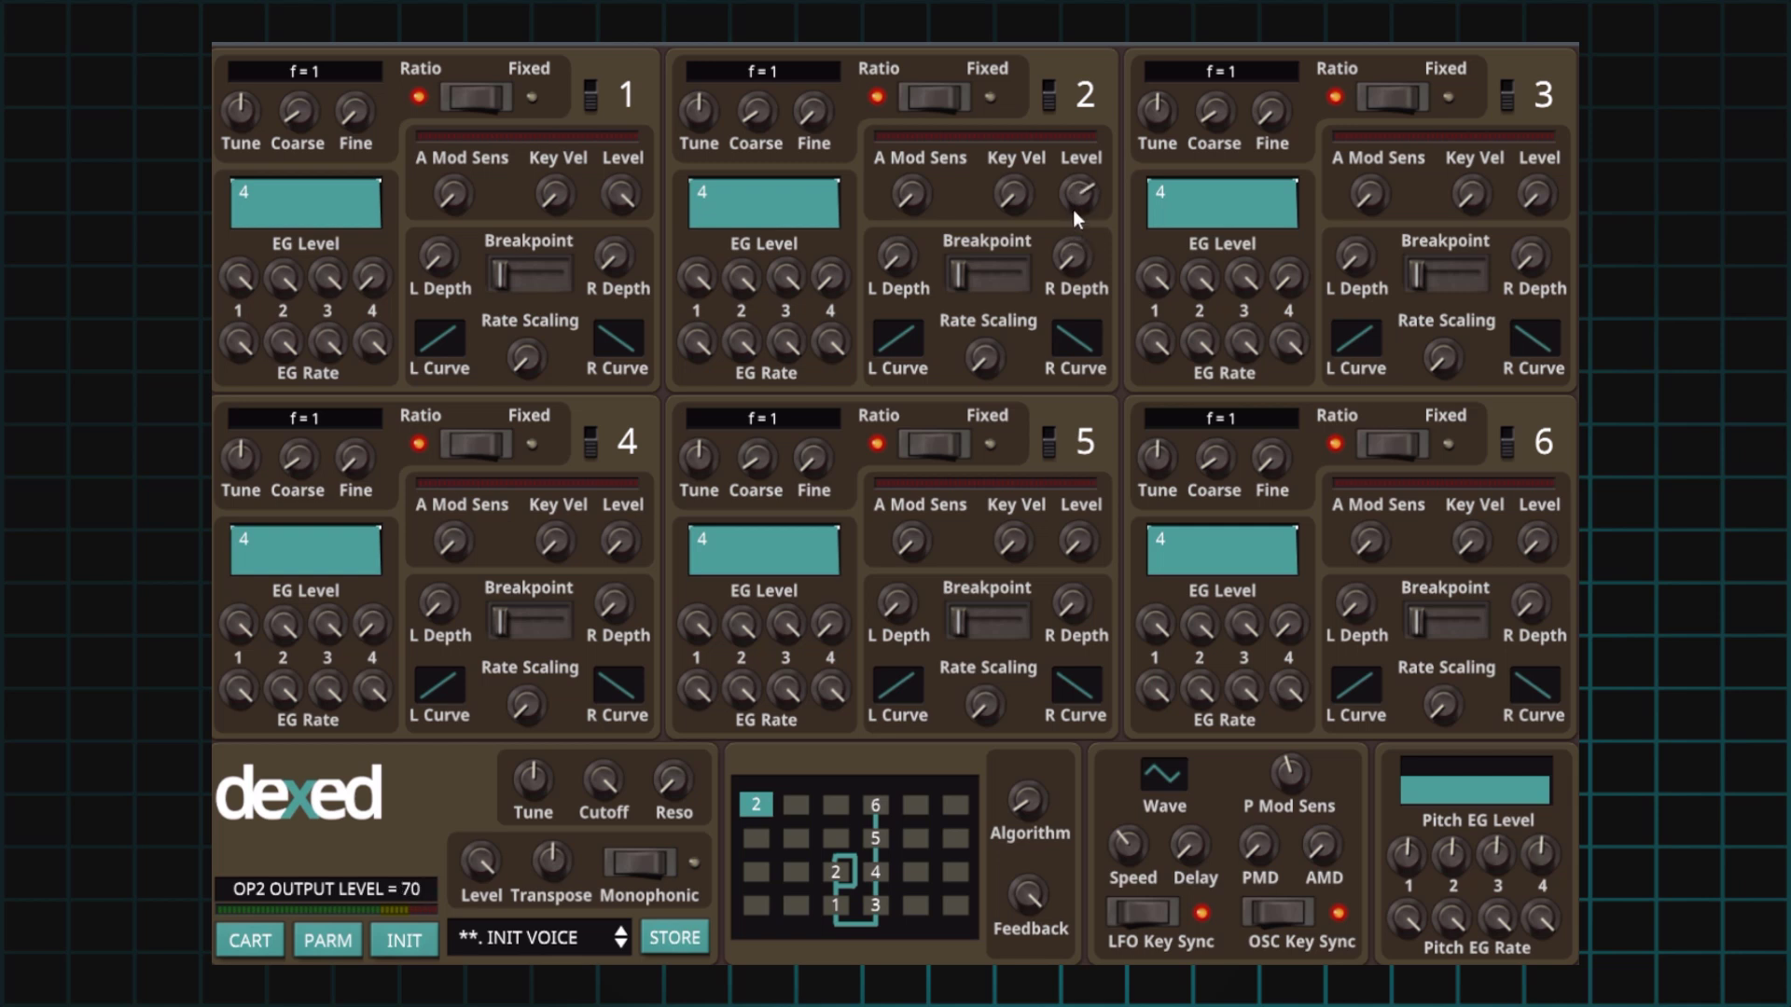
pyautogui.moveTo(1074, 197); pyautogui.dragTo(1072, 161)
pyautogui.moveTo(1073, 162); pyautogui.dragTo(1073, 212)
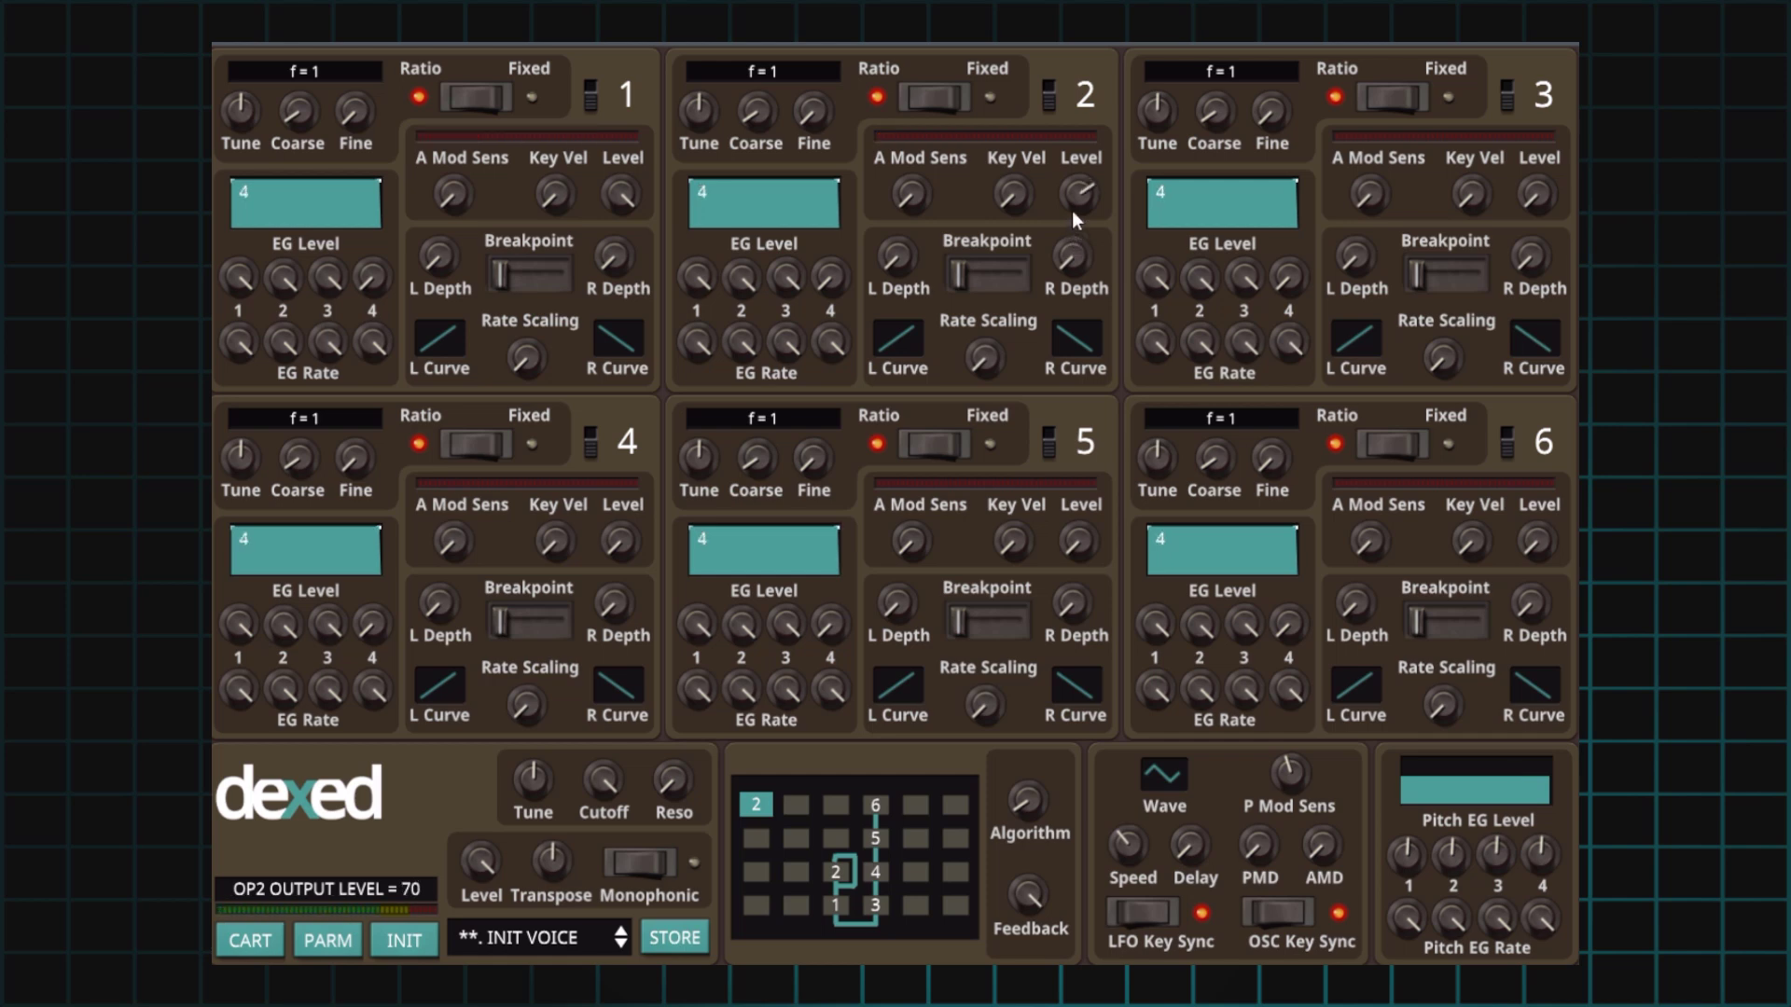